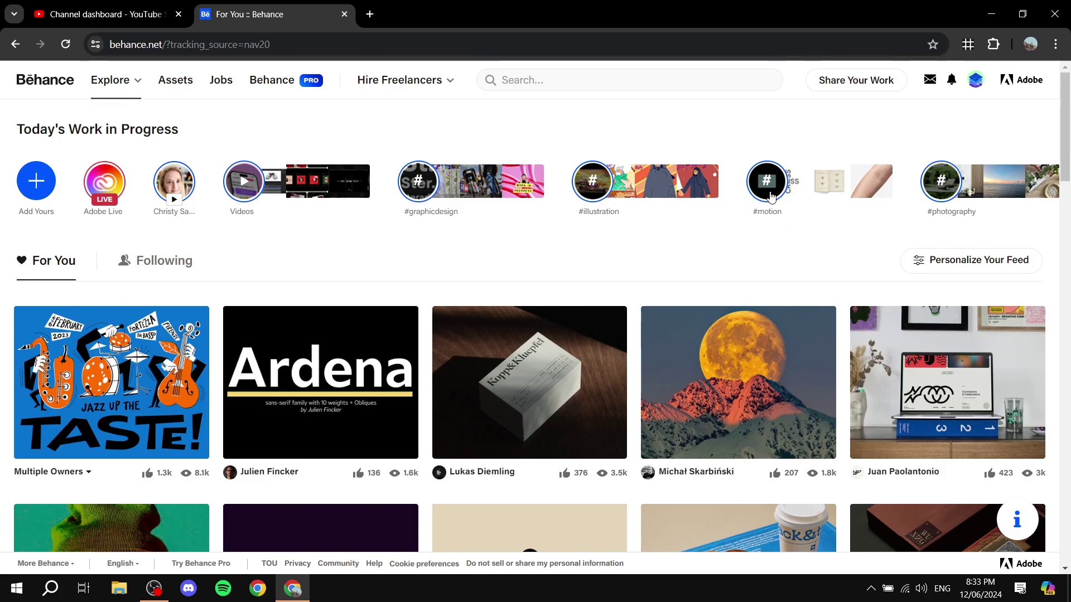
Open the Share Your Work menu on the Behance home feed
{"action": "left_click", "coordinate": [855, 79]}
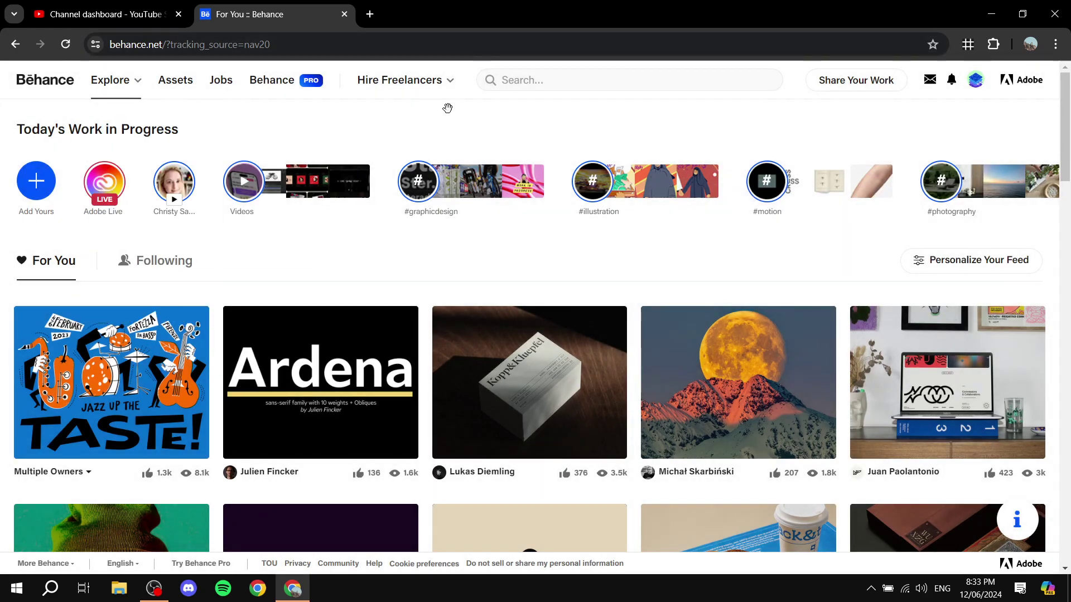
Start a new project and upload Colors.png, Green.png and Colors.jpg as image blocks
{"action": "left_click", "coordinate": [857, 80]}
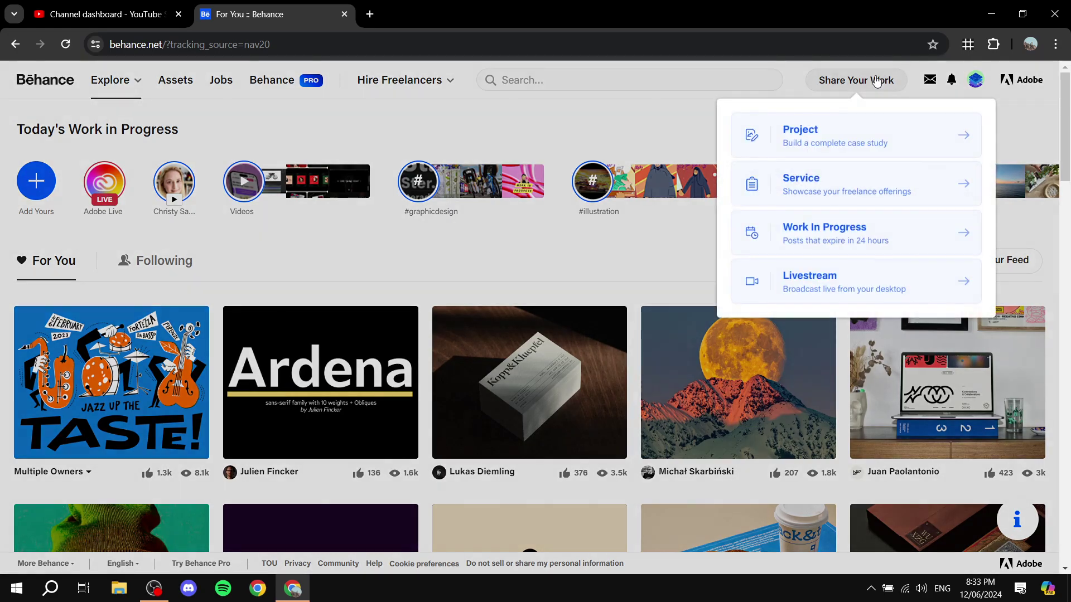
{"action": "left_click", "coordinate": [854, 136]}
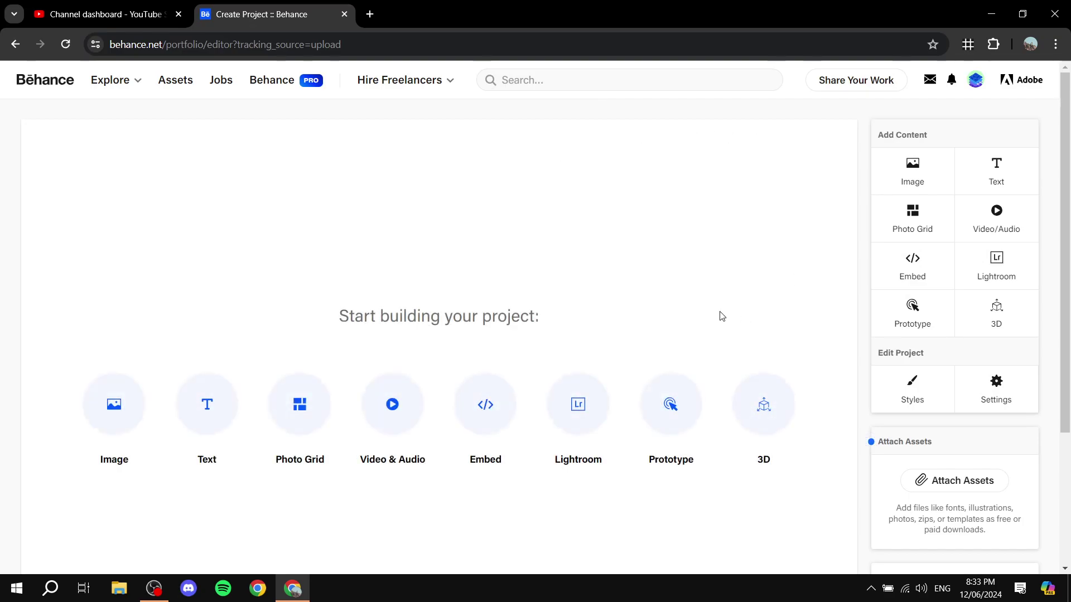
{"action": "left_click", "coordinate": [913, 170]}
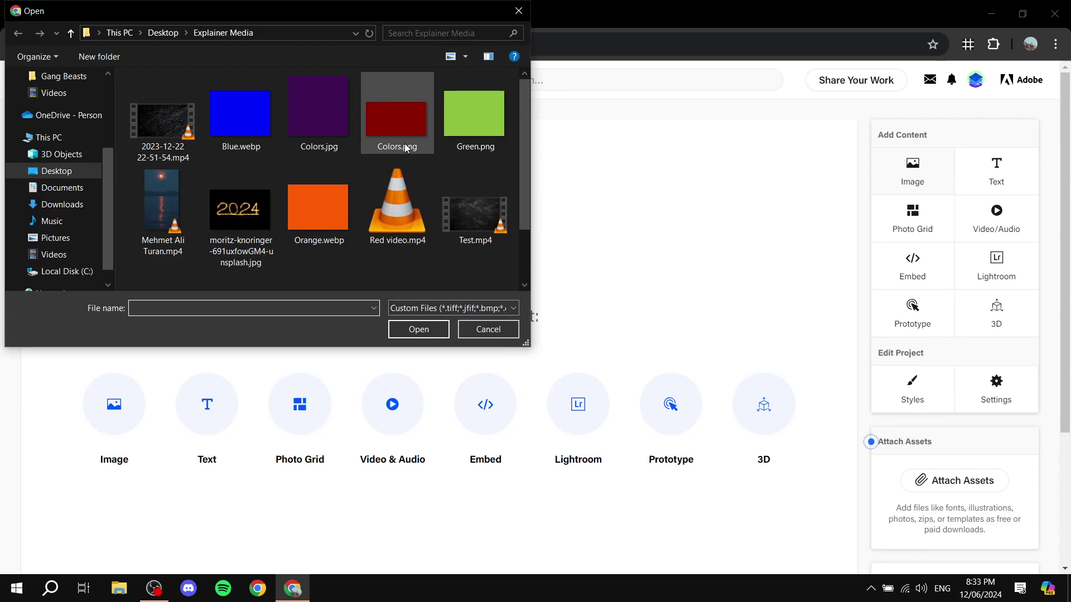
{"action": "left_click", "coordinate": [404, 133]}
{"action": "left_click", "coordinate": [495, 118], "text": "ctrl"}
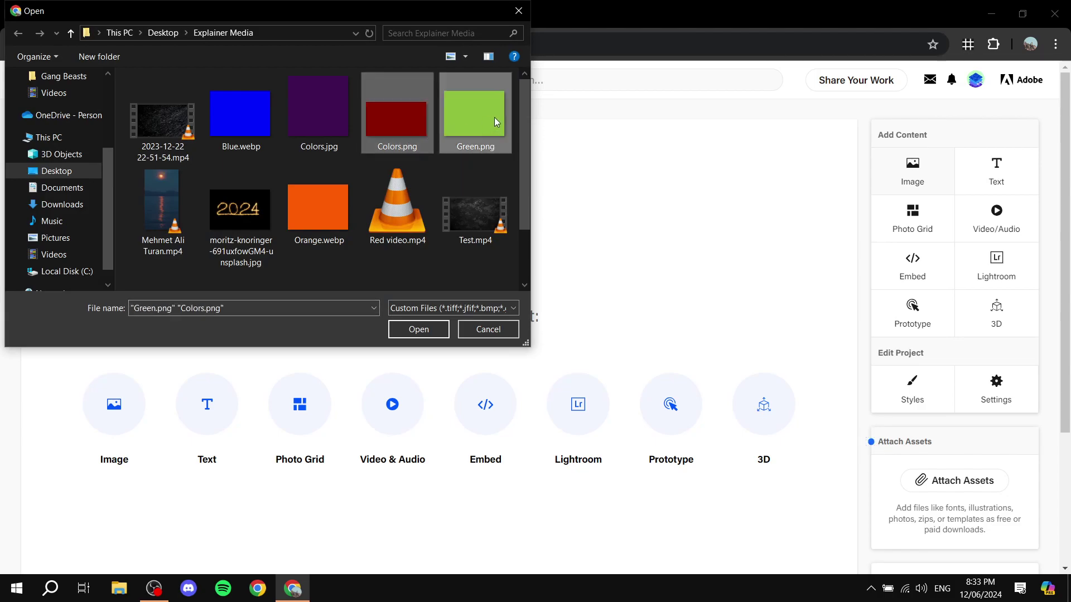
{"action": "left_click", "coordinate": [336, 119], "text": "ctrl"}
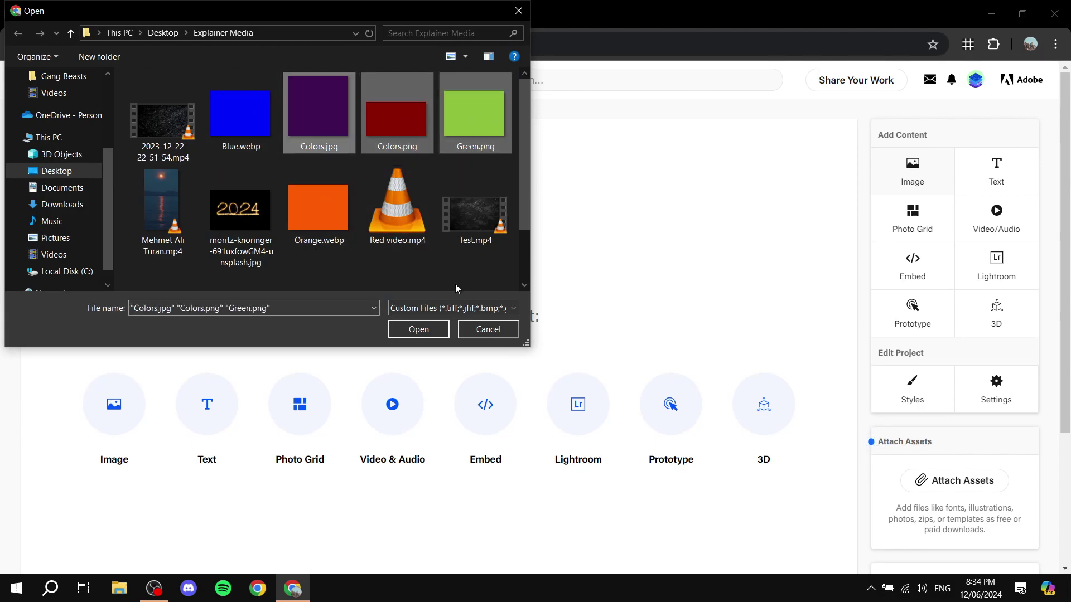
{"action": "left_click", "coordinate": [418, 330]}
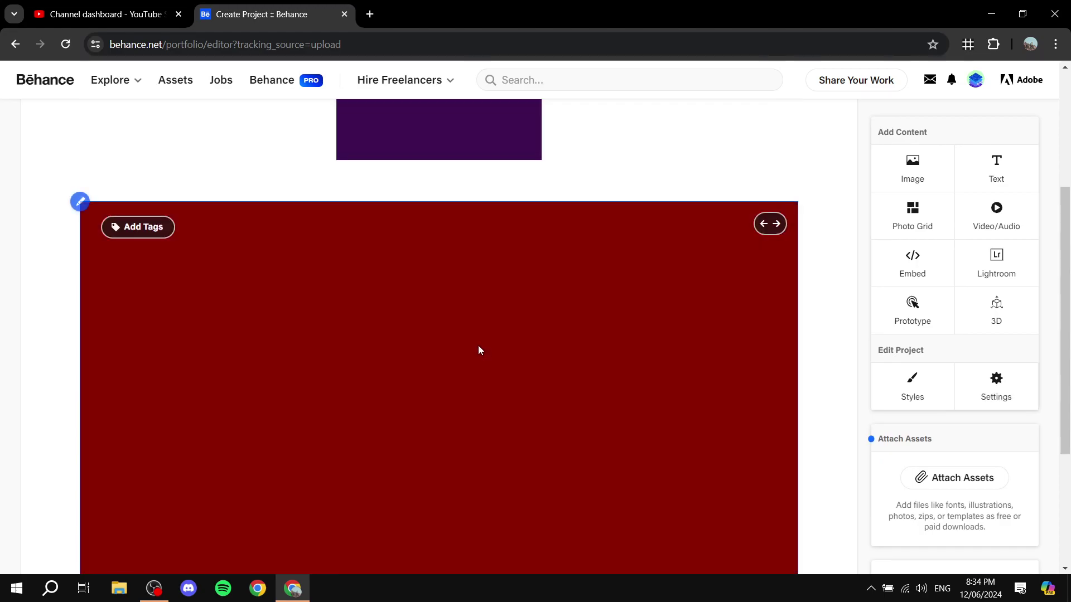
{"action": "scroll", "coordinate": [502, 365], "scroll_direction": "up", "scroll_amount": 4}
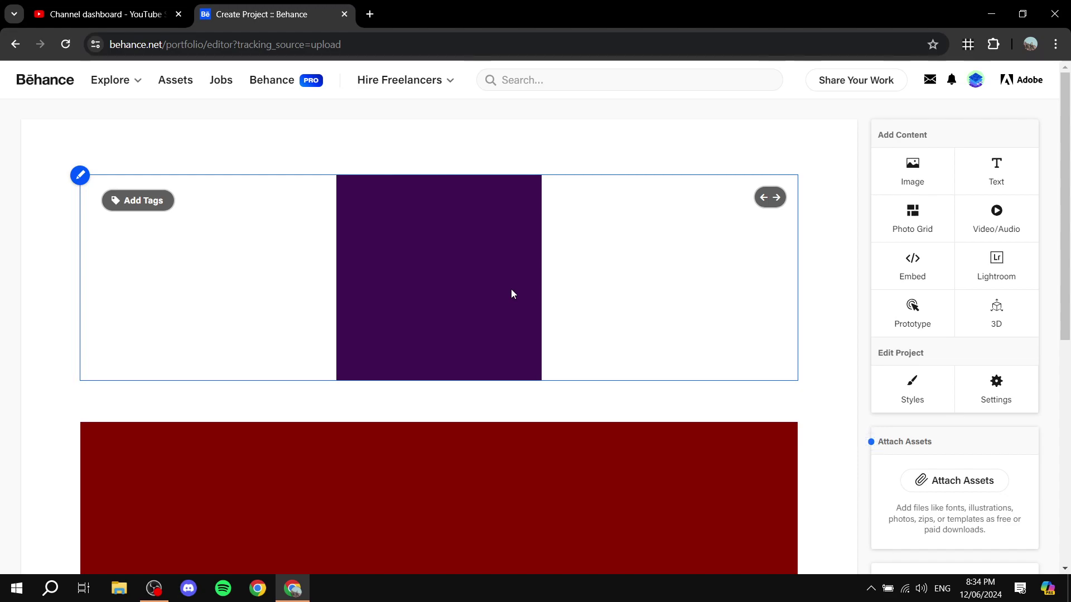
{"action": "scroll", "coordinate": [527, 288], "scroll_direction": "down", "scroll_amount": 5}
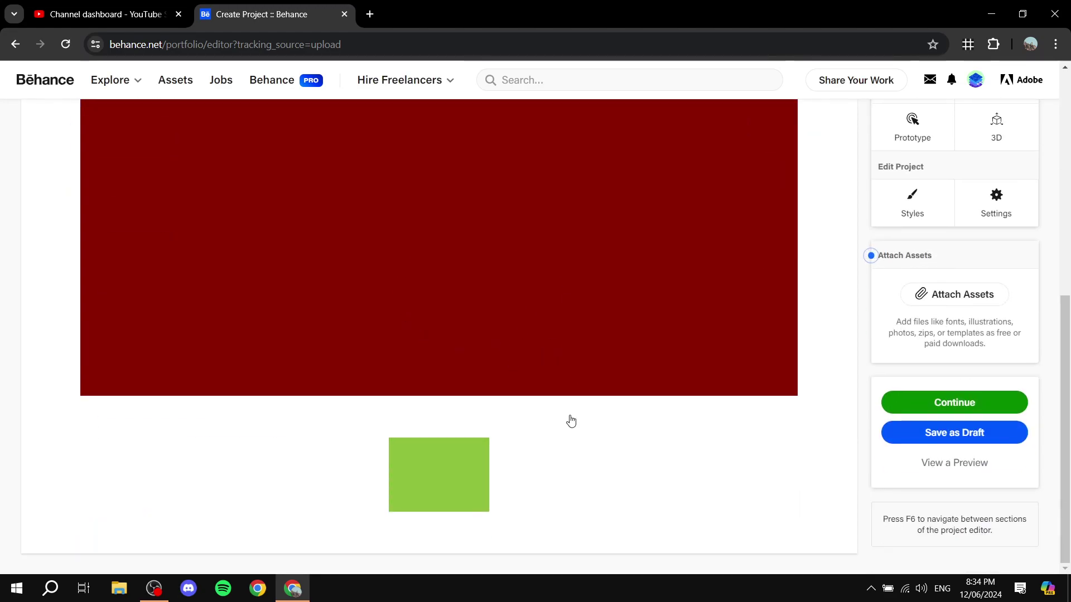
{"action": "scroll", "coordinate": [572, 420], "scroll_direction": "up", "scroll_amount": 5}
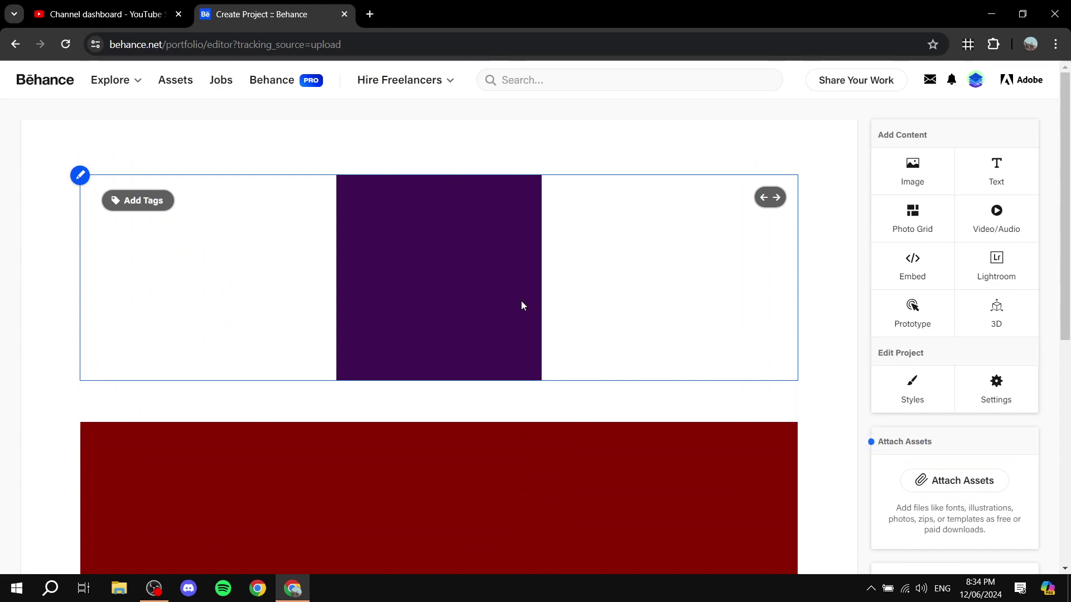
{"action": "scroll", "coordinate": [632, 351], "scroll_direction": "down", "scroll_amount": 5}
{"action": "scroll", "coordinate": [528, 387], "scroll_direction": "up", "scroll_amount": 3}
{"action": "scroll", "coordinate": [527, 388], "scroll_direction": "up", "scroll_amount": 2}
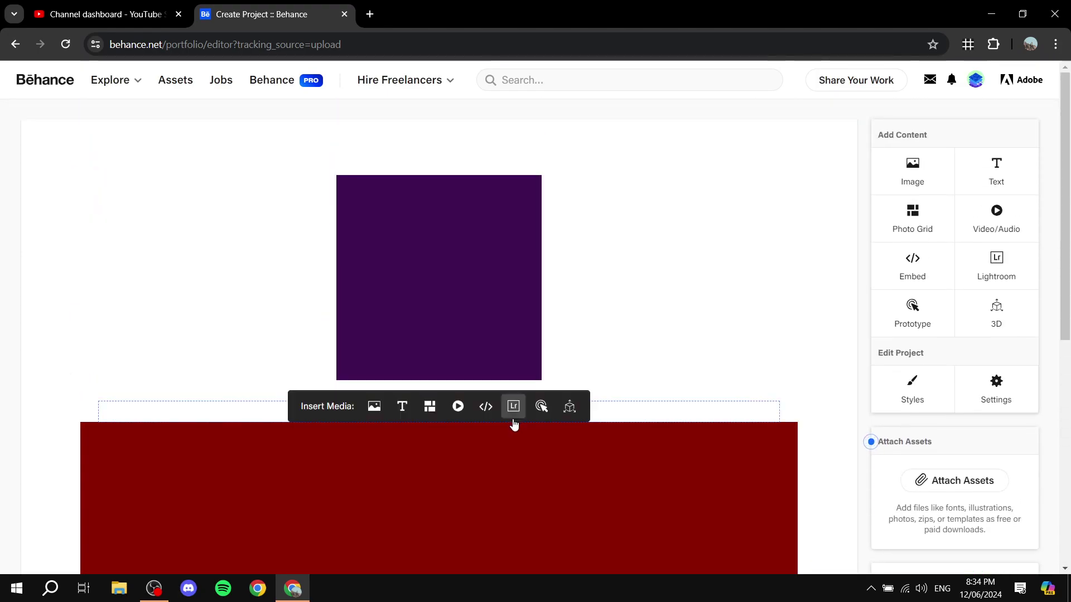
{"action": "mouse_move", "coordinate": [698, 407]}
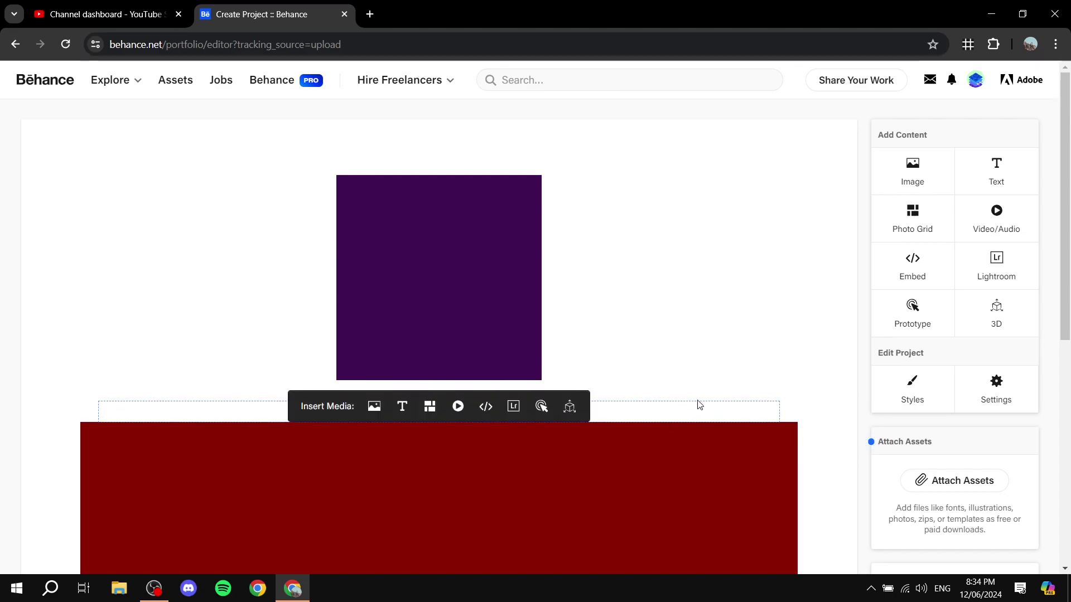
{"action": "scroll", "coordinate": [572, 469], "scroll_direction": "down", "scroll_amount": 5}
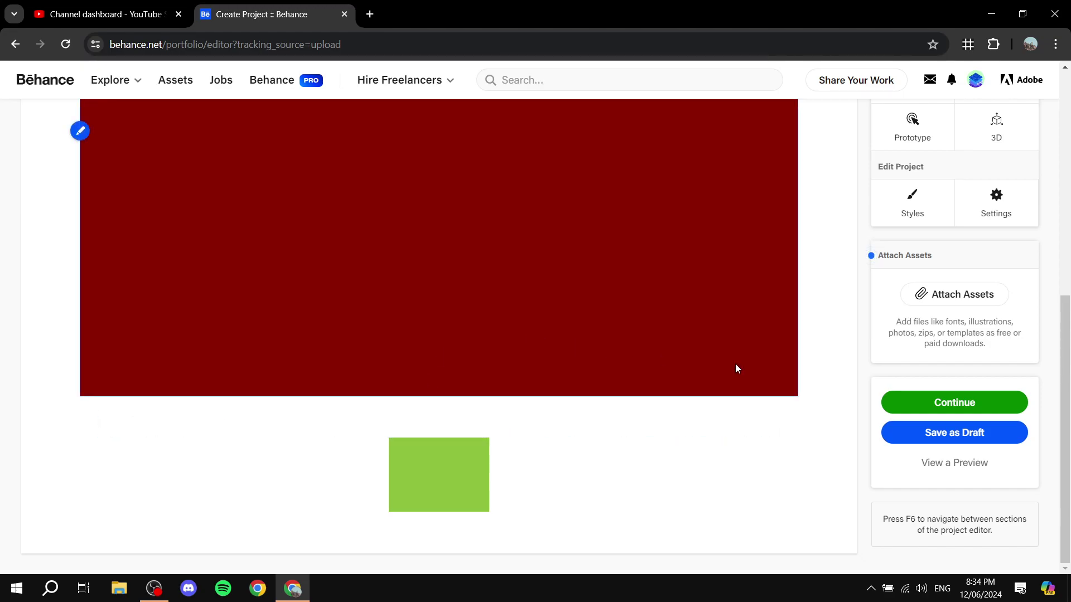
{"action": "scroll", "coordinate": [700, 383], "scroll_direction": "up", "scroll_amount": 4}
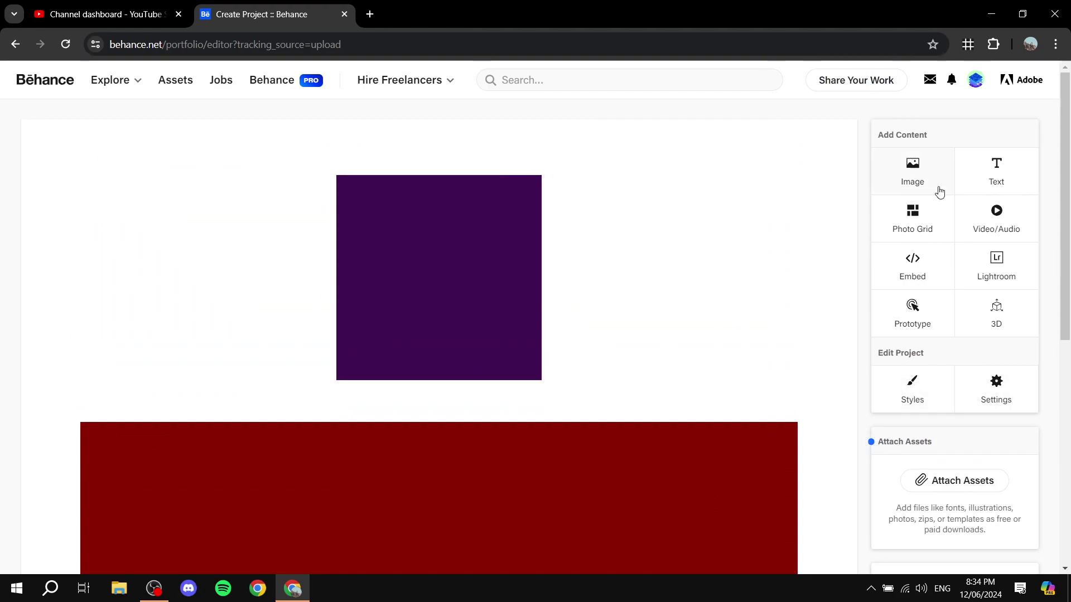
{"action": "scroll", "coordinate": [950, 320], "scroll_direction": "down", "scroll_amount": 5}
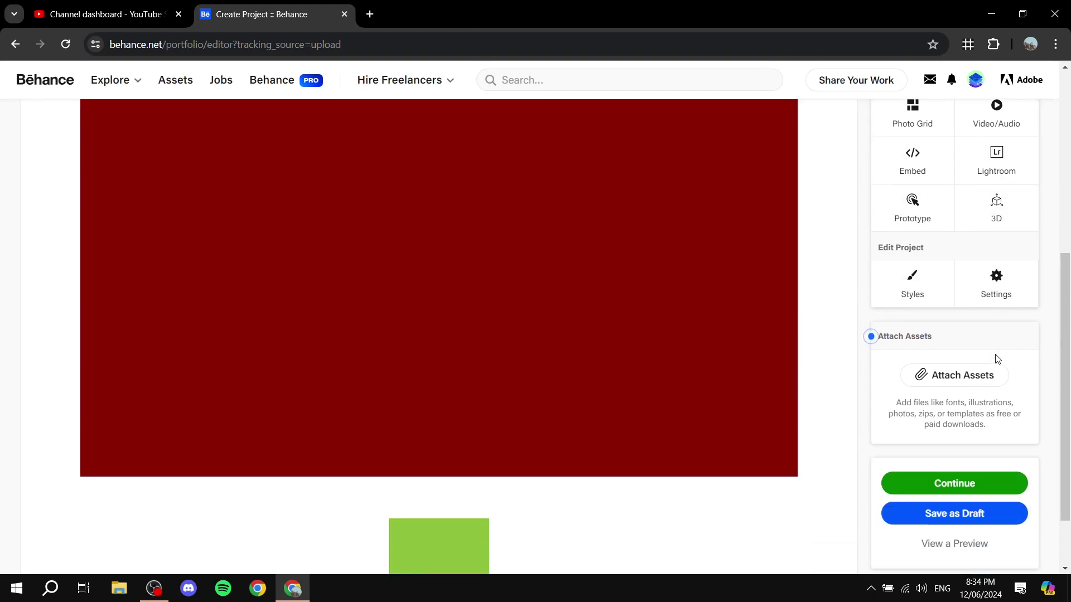
{"action": "scroll", "coordinate": [995, 359], "scroll_direction": "up", "scroll_amount": 2}
{"action": "scroll", "coordinate": [996, 359], "scroll_direction": "up", "scroll_amount": 5}
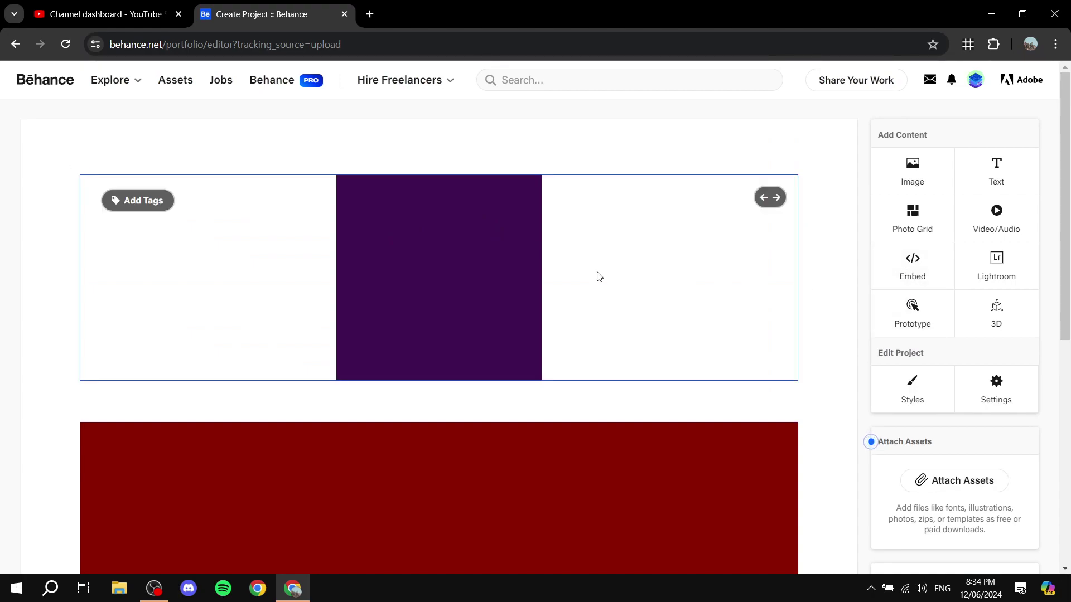
Switch from the Behance project editor to the YouTube Studio browser tab
{"action": "left_click", "coordinate": [100, 15]}
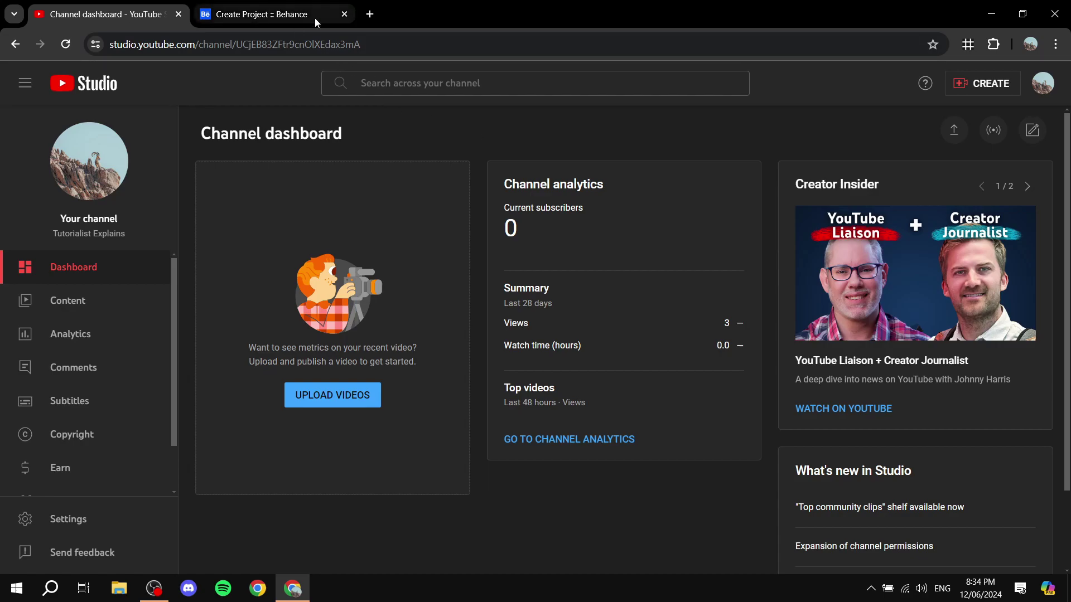
Upload Red video.mp4 through YouTube Studio's Create > Upload videos
{"action": "left_click", "coordinate": [268, 14]}
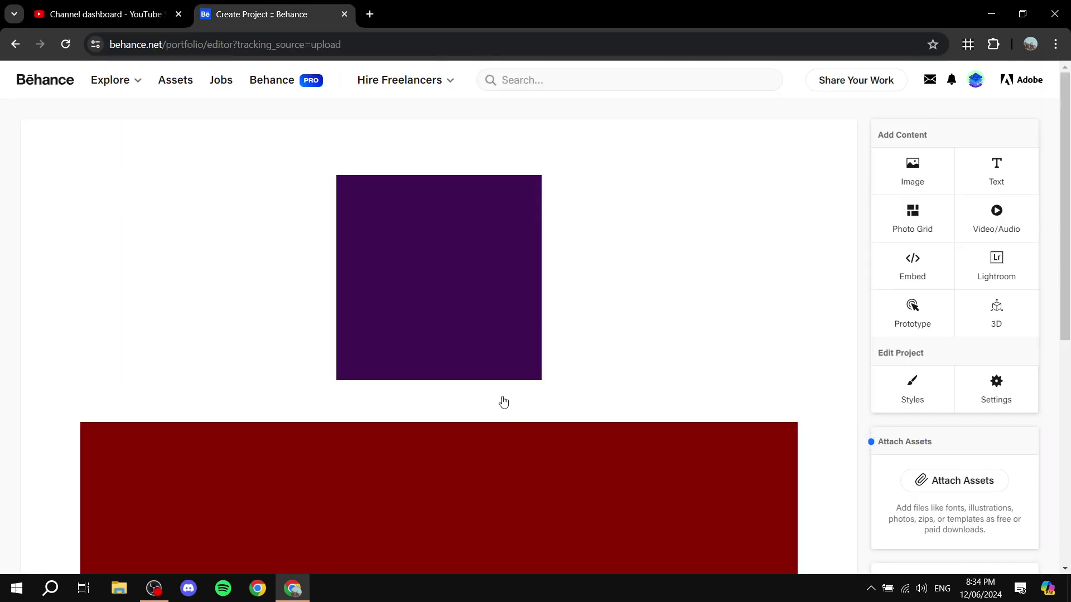
{"action": "left_click", "coordinate": [106, 13]}
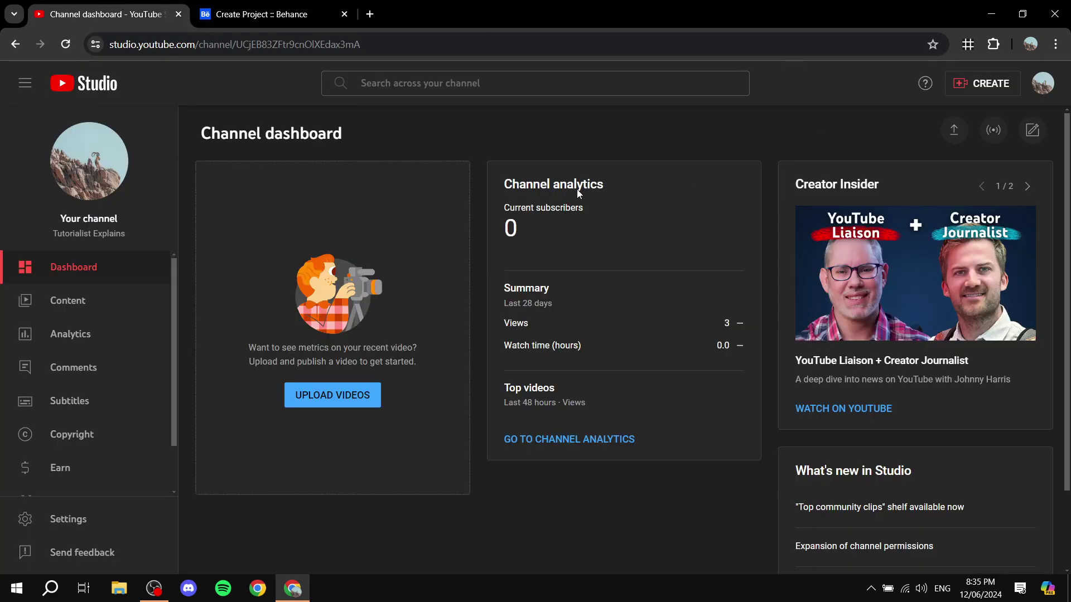
{"action": "left_click", "coordinate": [989, 86]}
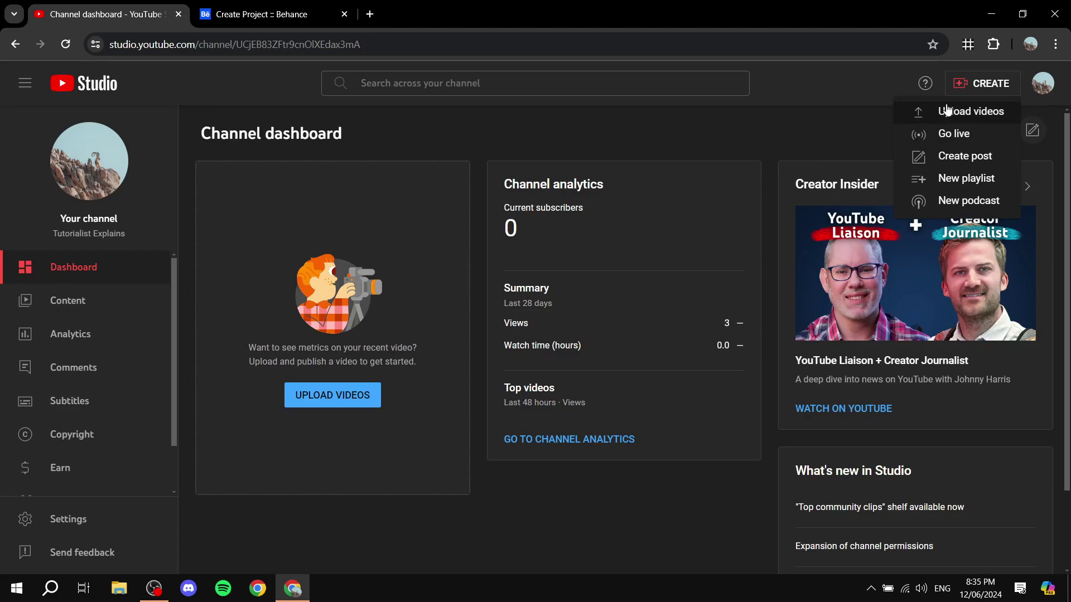
{"action": "left_click", "coordinate": [971, 111]}
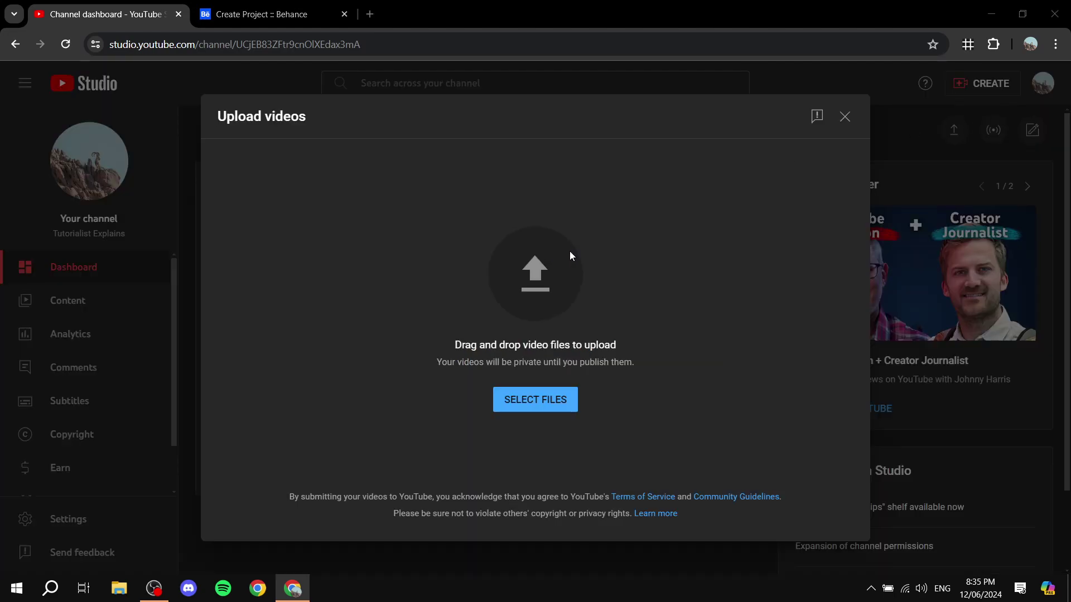
{"action": "left_click", "coordinate": [552, 255]}
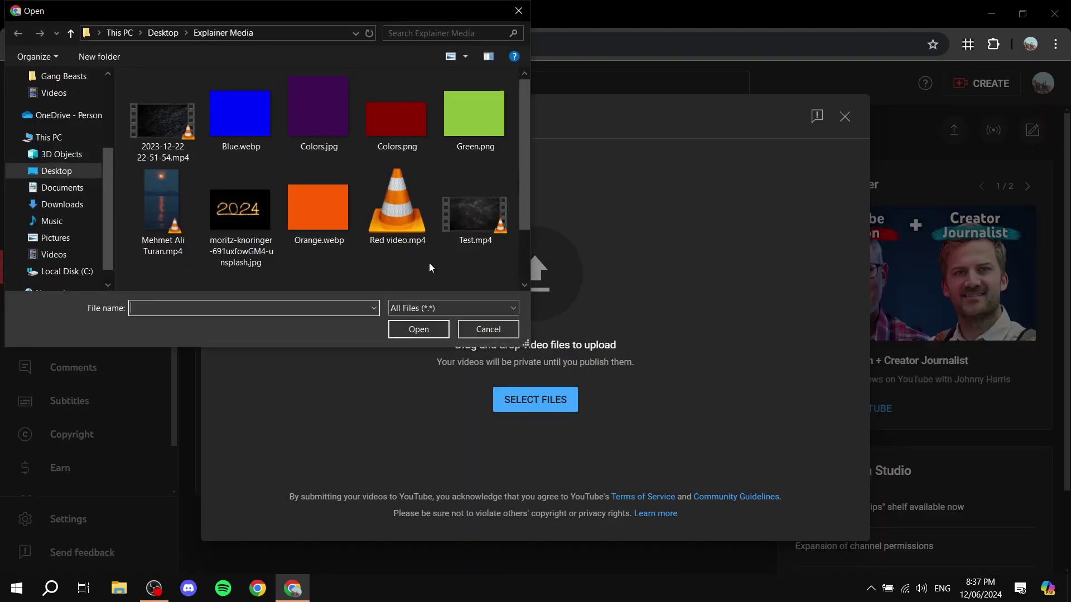
{"action": "double_click", "coordinate": [410, 205]}
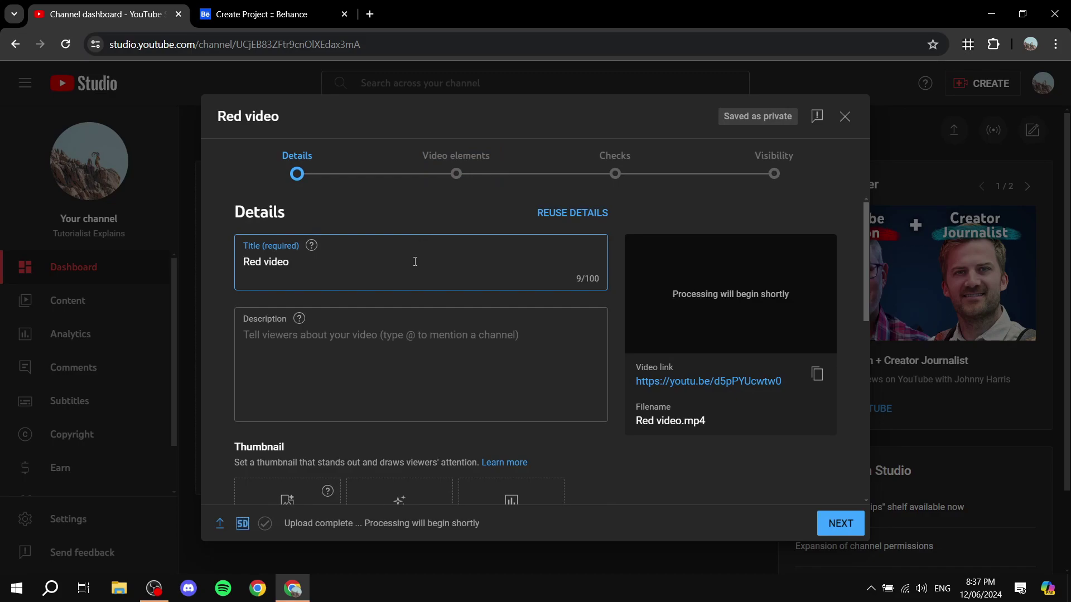
Retitle the uploaded video 'Red for 1 minute', correcting a typo in the title
{"action": "left_click_drag", "start_coordinate": [413, 259], "coordinate": [221, 257]}
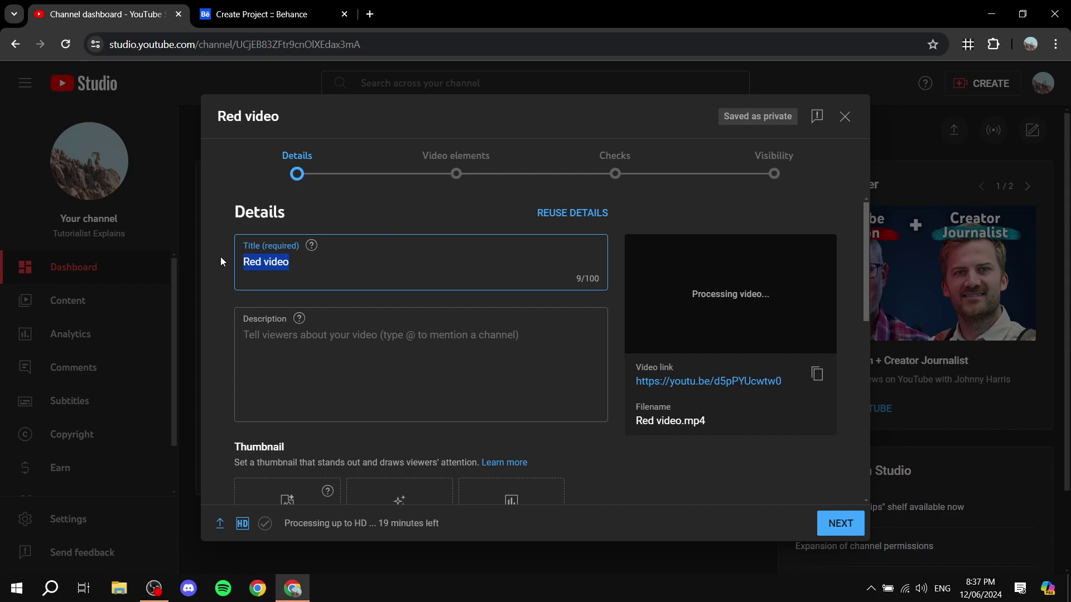
{"action": "type", "text": "Re"}
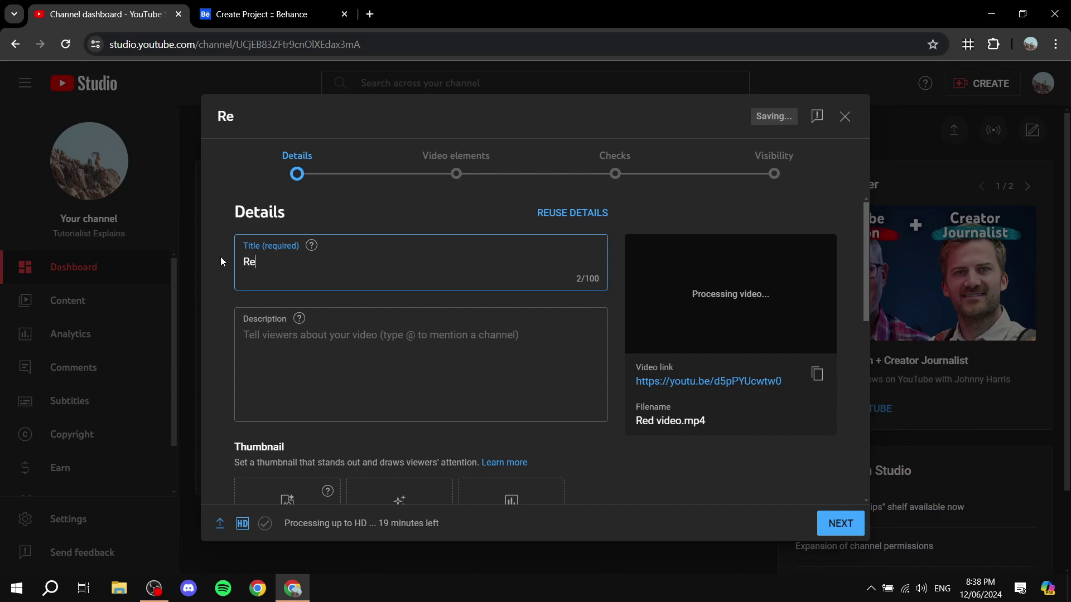
{"action": "type", "text": "d fpr"}
{"action": "key", "text": "BackSpace"}
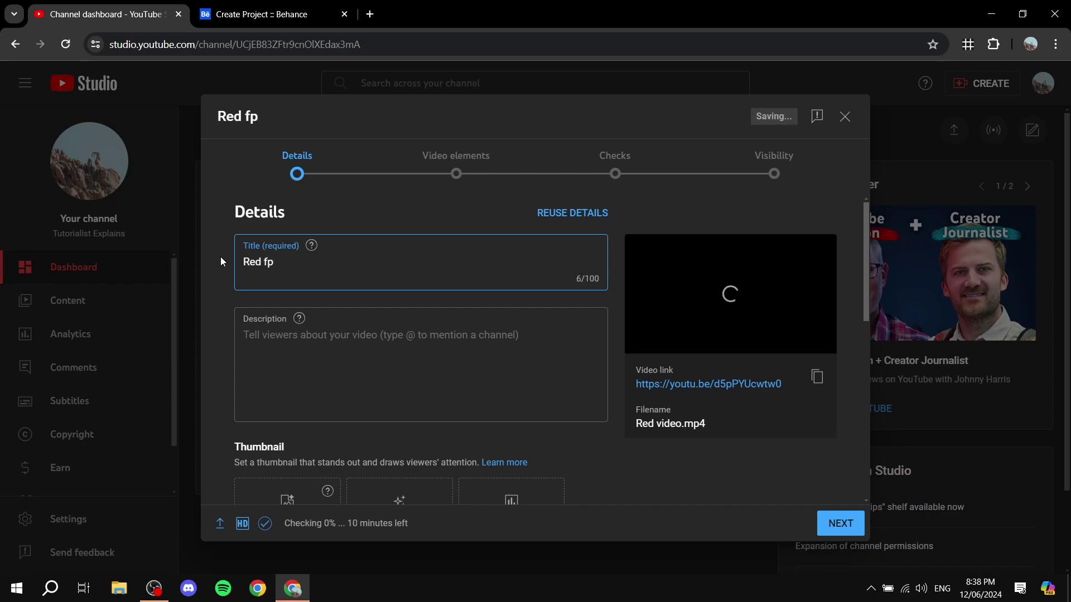
{"action": "key", "text": "BackSpace"}
{"action": "type", "text": "or 1"}
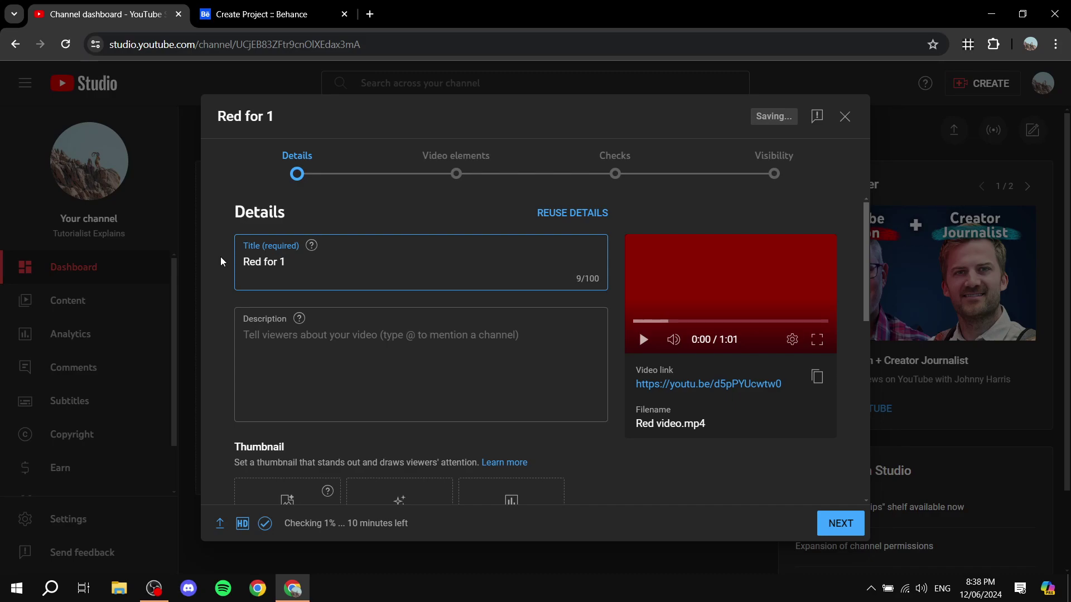
{"action": "type", "text": " minute"}
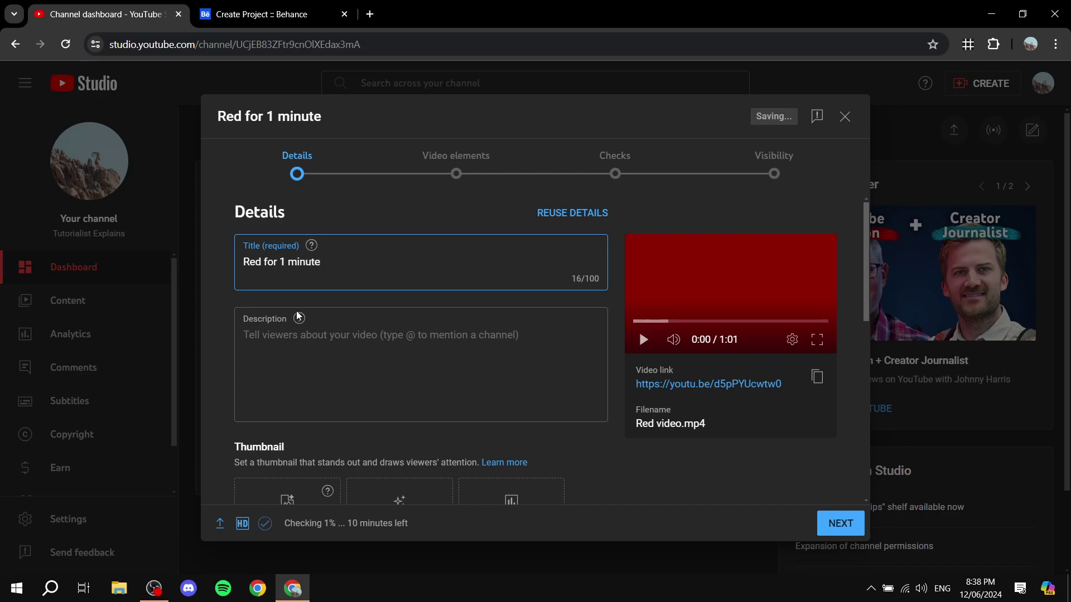
{"action": "scroll", "coordinate": [427, 410], "scroll_direction": "down", "scroll_amount": 5}
{"action": "scroll", "coordinate": [511, 335], "scroll_direction": "up", "scroll_amount": 6}
{"action": "scroll", "coordinate": [511, 318], "scroll_direction": "down", "scroll_amount": 3}
{"action": "scroll", "coordinate": [335, 377], "scroll_direction": "up", "scroll_amount": 2}
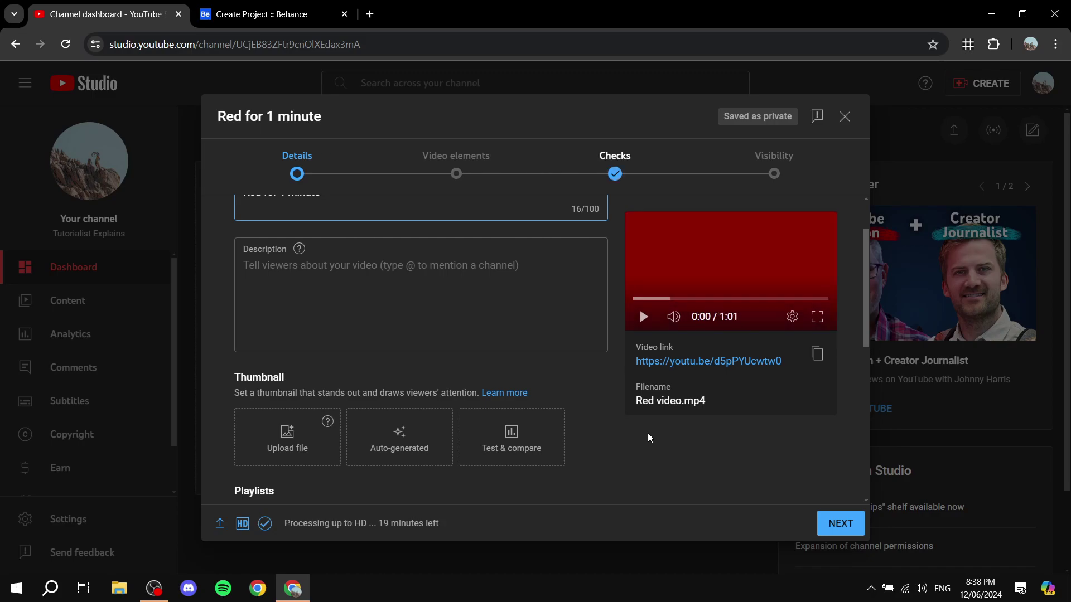
{"action": "scroll", "coordinate": [640, 437], "scroll_direction": "down", "scroll_amount": 3}
{"action": "scroll", "coordinate": [647, 433], "scroll_direction": "down", "scroll_amount": 1}
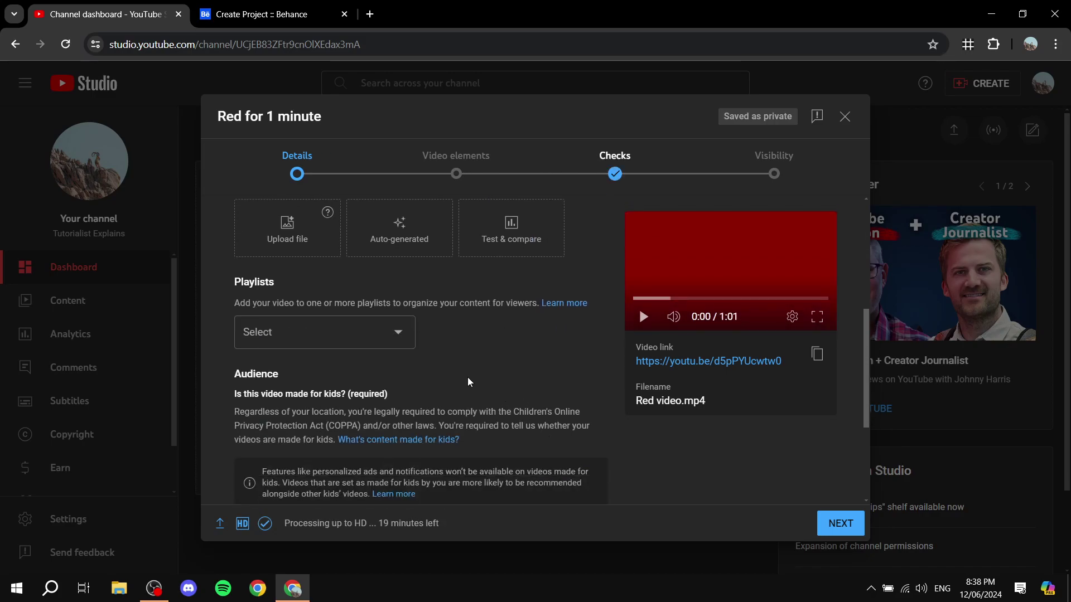
{"action": "scroll", "coordinate": [446, 479], "scroll_direction": "down", "scroll_amount": 2}
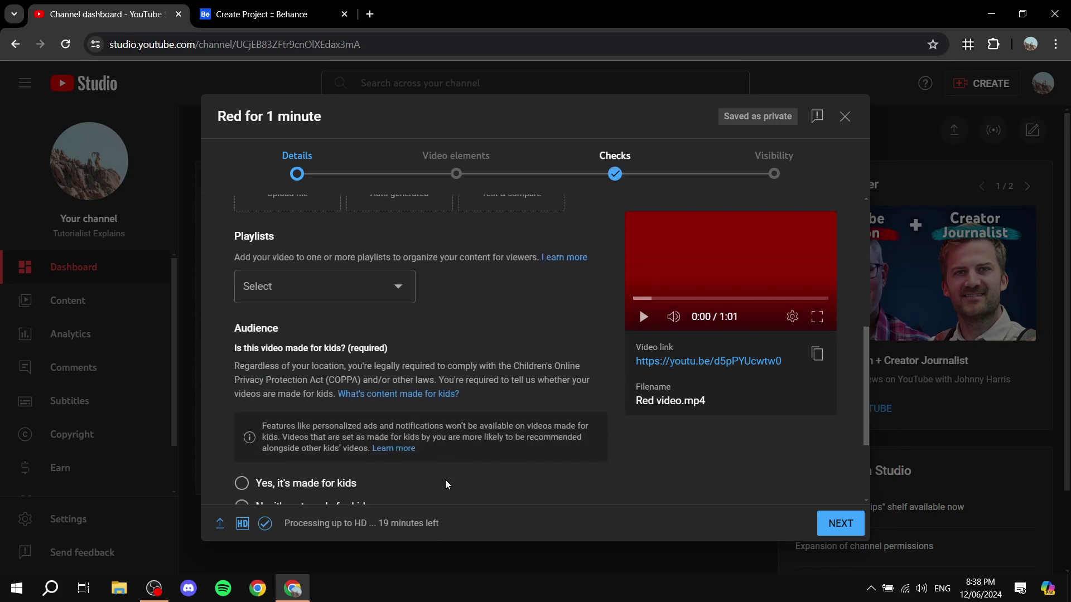
{"action": "scroll", "coordinate": [580, 389], "scroll_direction": "down", "scroll_amount": 2}
{"action": "scroll", "coordinate": [502, 419], "scroll_direction": "up", "scroll_amount": 8}
{"action": "scroll", "coordinate": [519, 437], "scroll_direction": "up", "scroll_amount": 1}
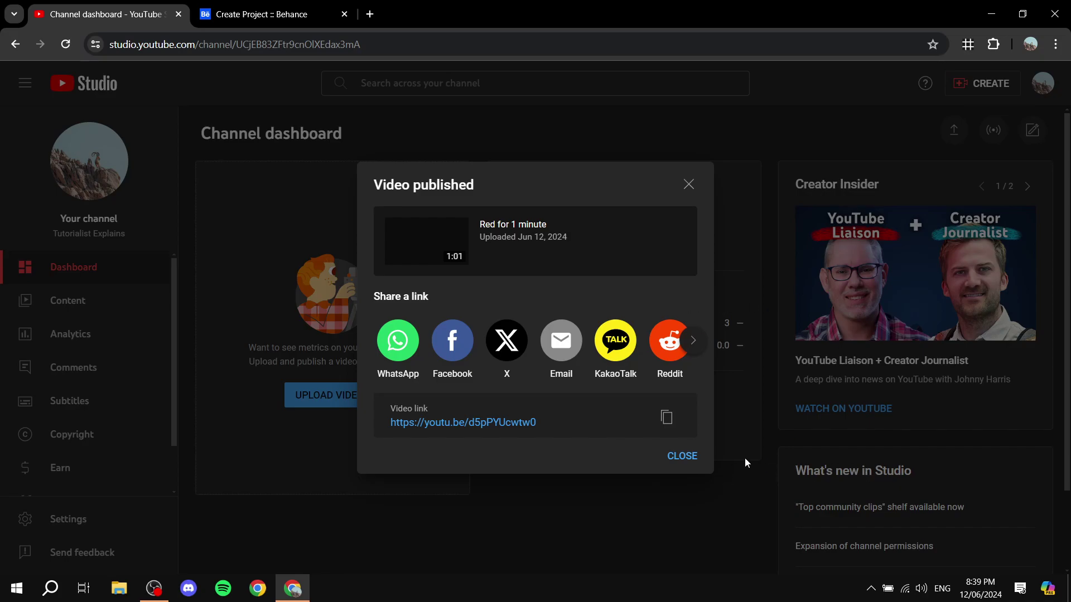
Close the published dialog and check the Red for 1 minute entry in Channel content
{"action": "left_click", "coordinate": [683, 456]}
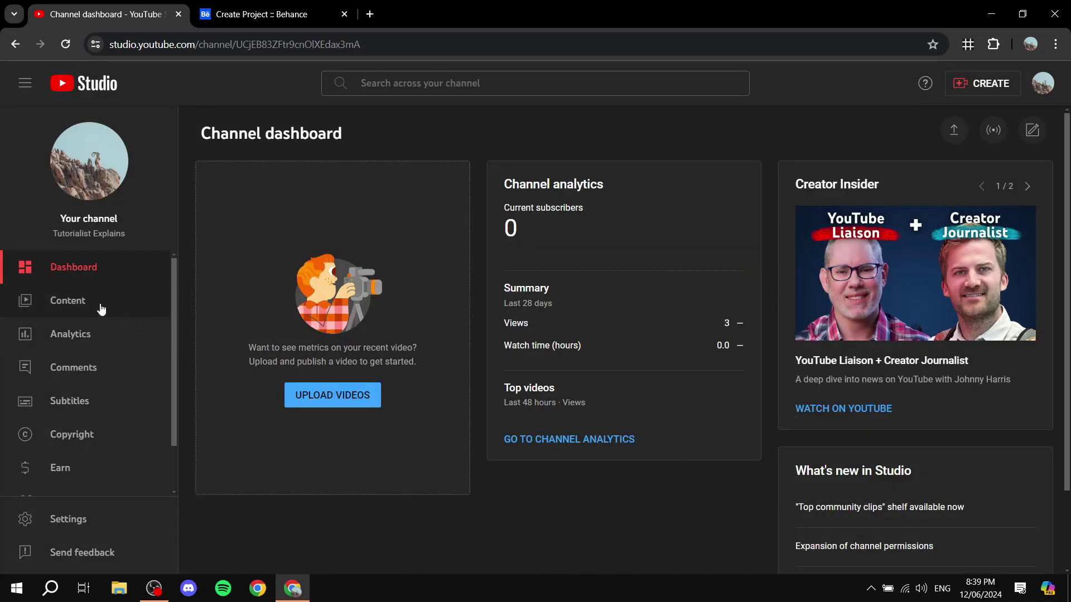
{"action": "left_click", "coordinate": [68, 301]}
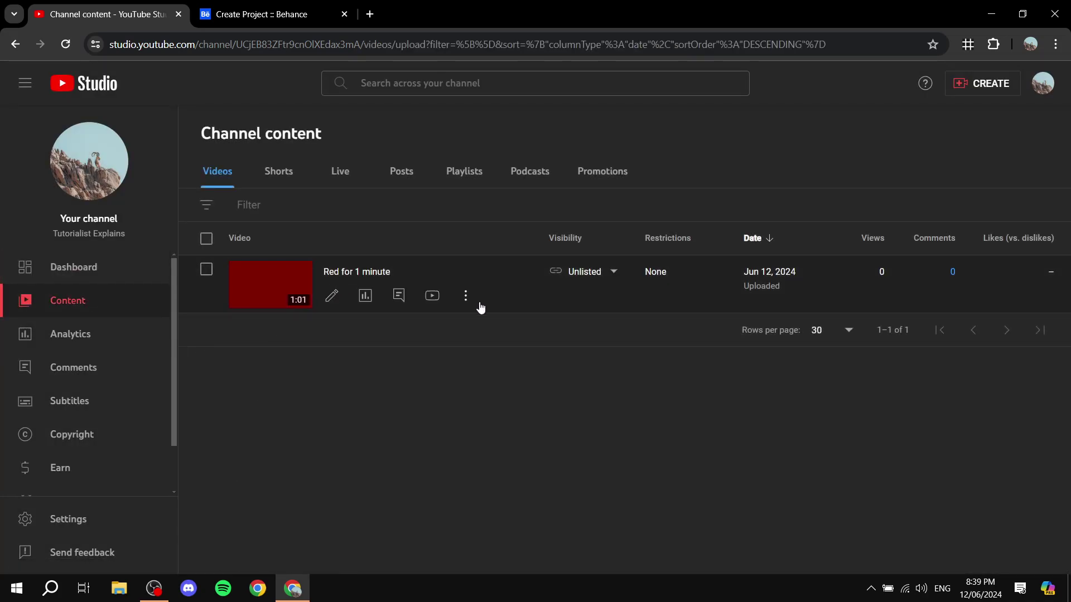
{"action": "mouse_move", "coordinate": [465, 297]}
{"action": "left_click", "coordinate": [463, 298]}
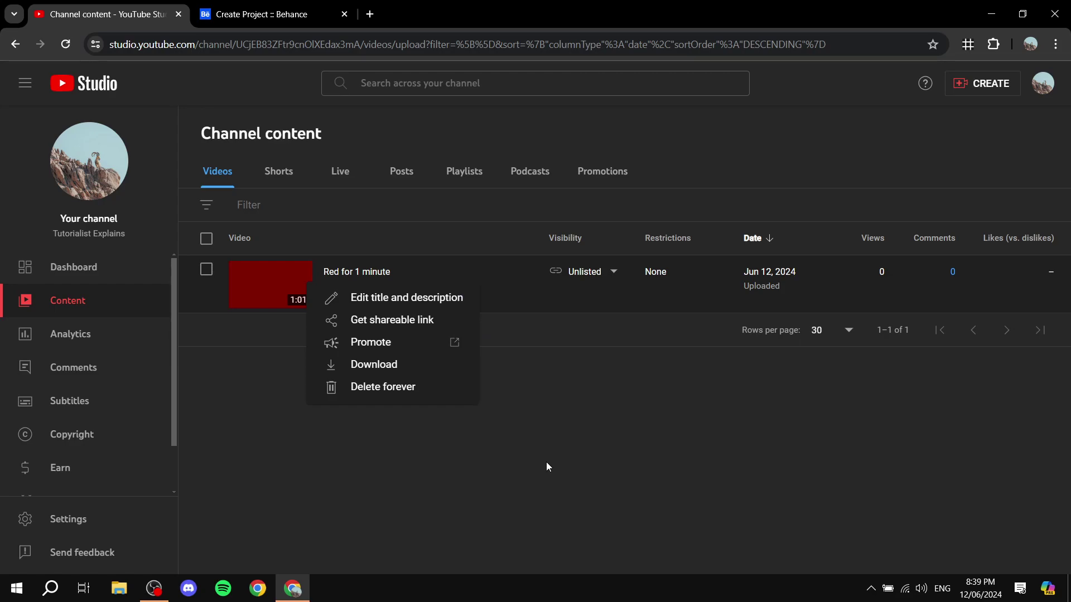
{"action": "left_click", "coordinate": [546, 462]}
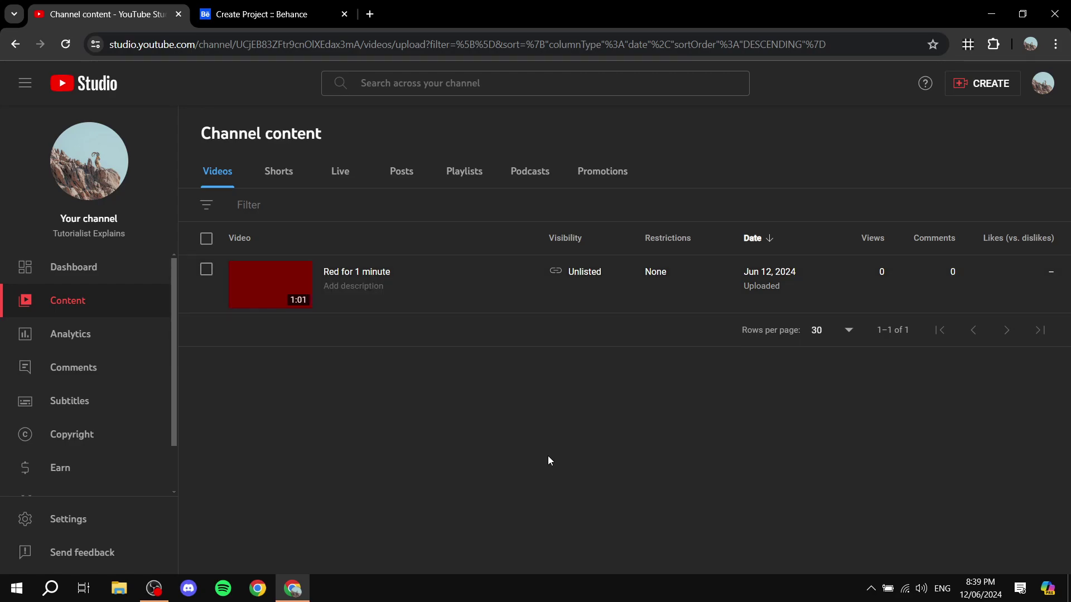
{"action": "mouse_move", "coordinate": [376, 276]}
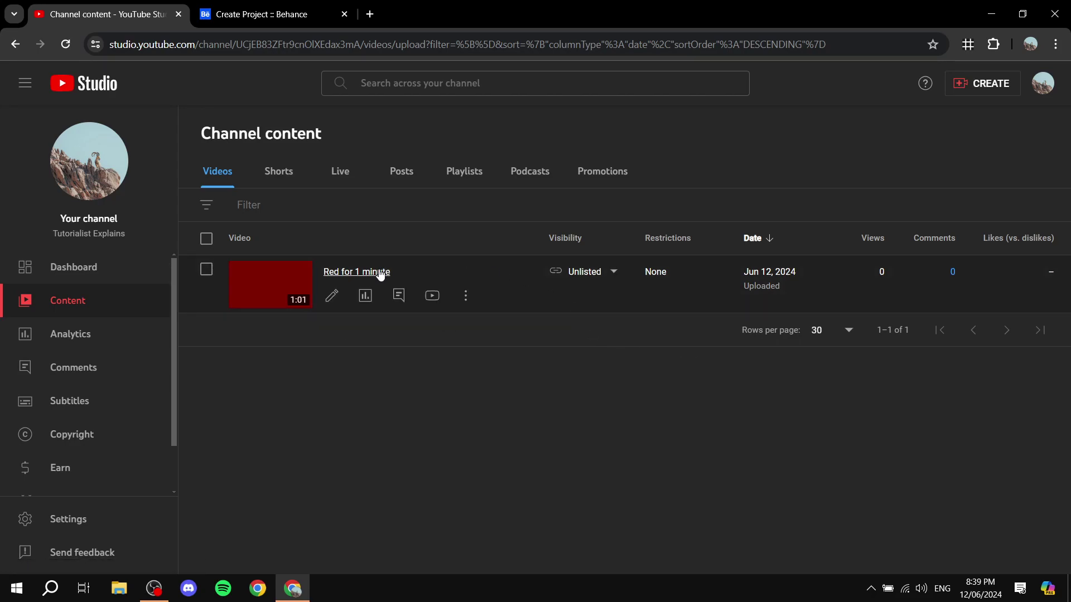
{"action": "left_click", "coordinate": [357, 271]}
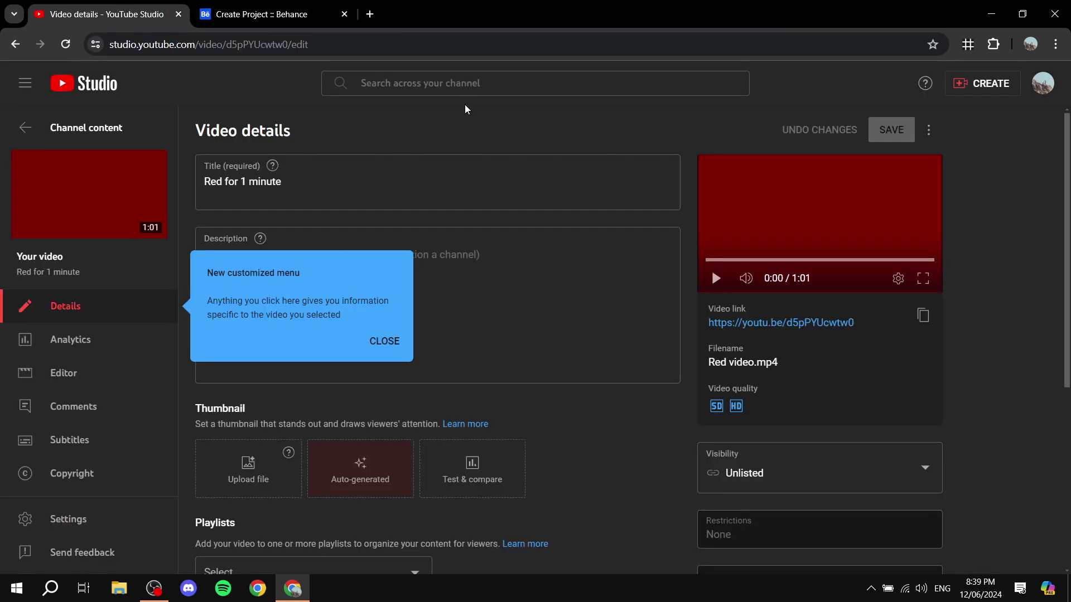
{"action": "left_click", "coordinate": [26, 127]}
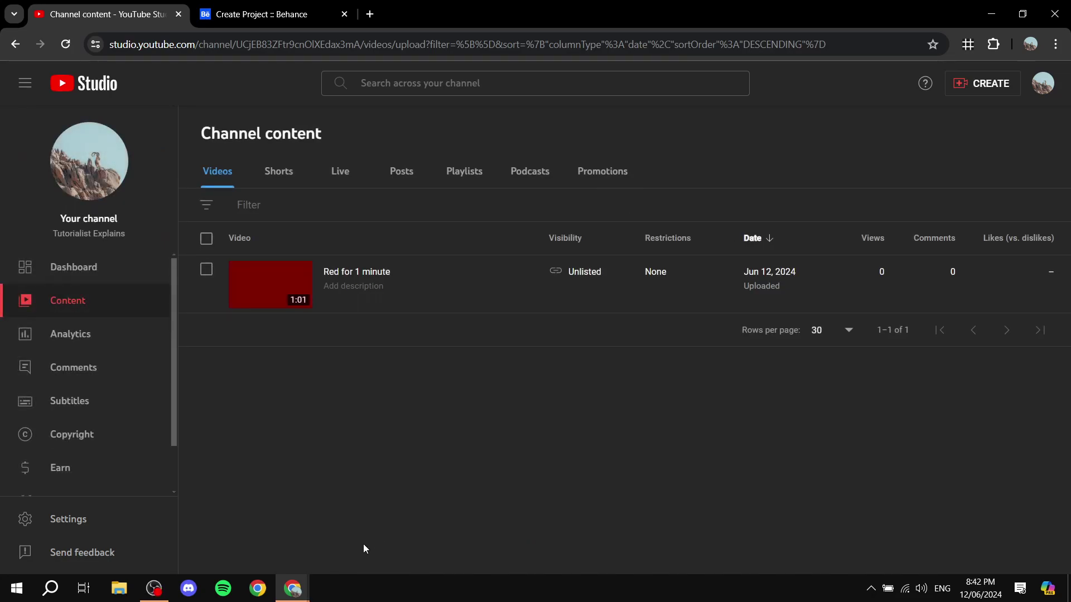
Add the TubeBuddy extension to Chrome from its maximized Web Store page
{"action": "left_click", "coordinate": [292, 588]}
{"action": "left_click", "coordinate": [369, 527]}
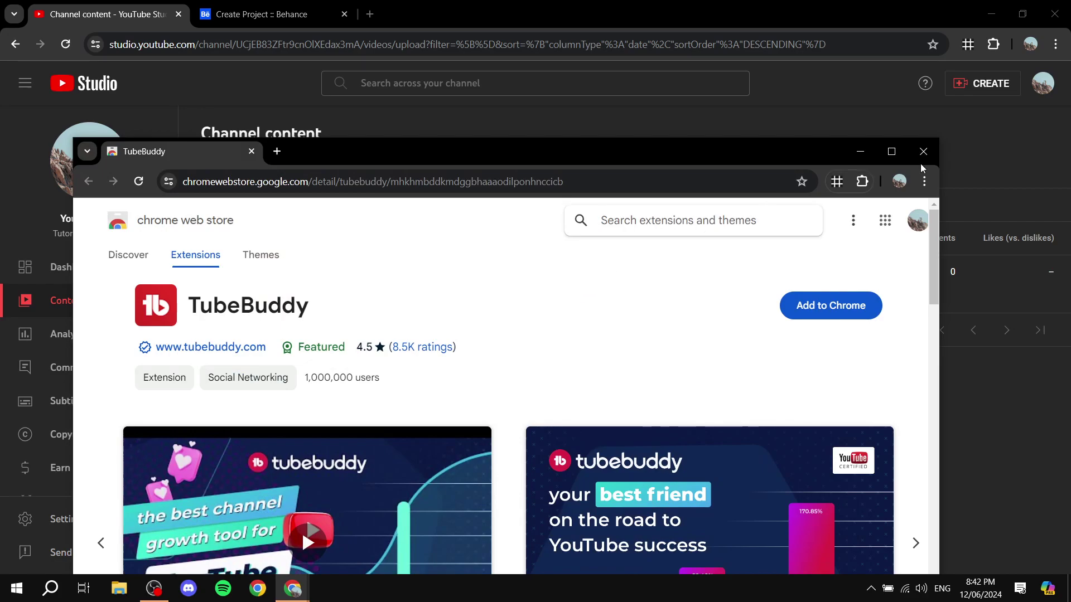
{"action": "left_click", "coordinate": [891, 152]}
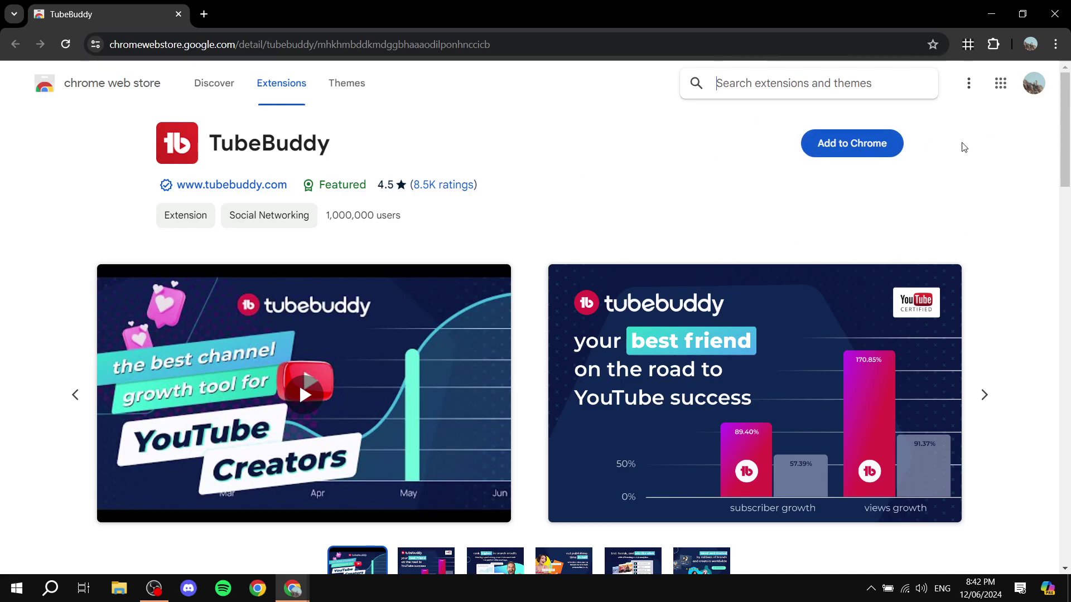
{"action": "left_click", "coordinate": [853, 143]}
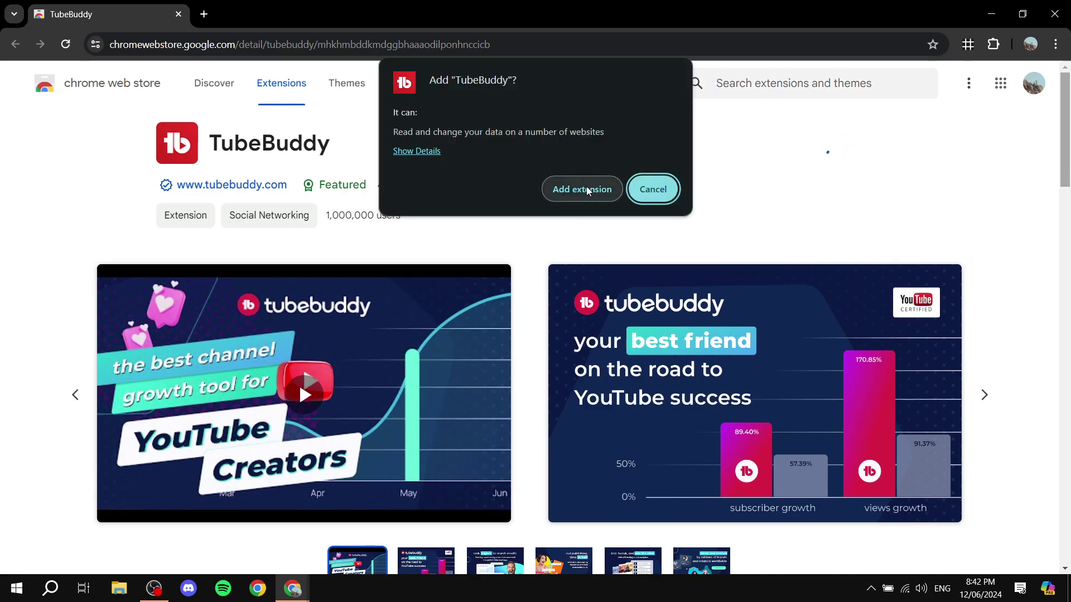
{"action": "left_click", "coordinate": [587, 187]}
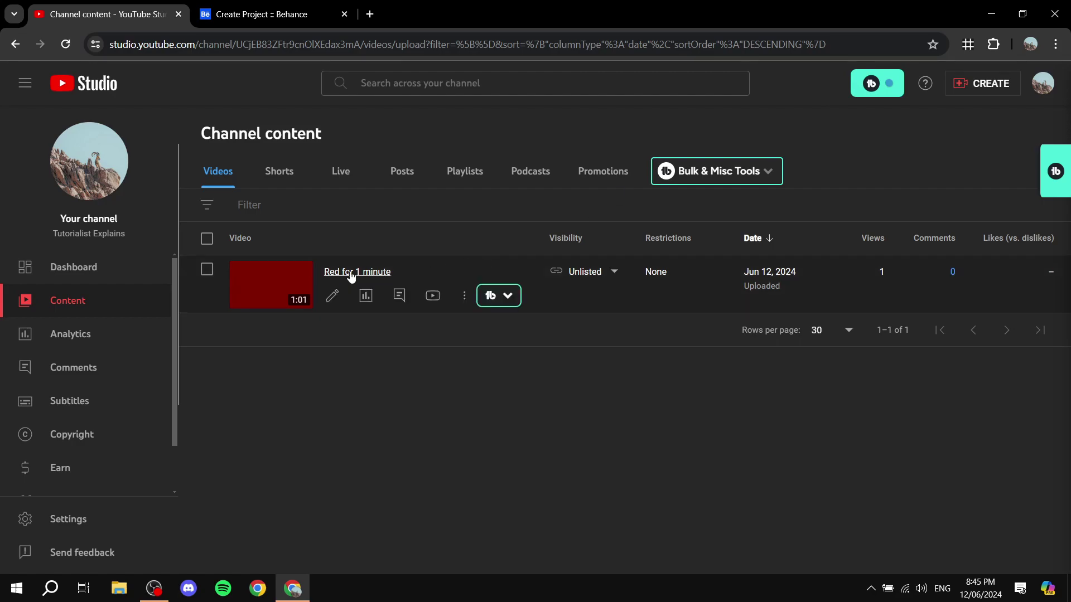
Copy TubeBuddy Advanced Embed code with Auto-play, Loop Video and Modest Branding enabled
{"action": "mouse_move", "coordinate": [419, 283]}
{"action": "left_click", "coordinate": [512, 297]}
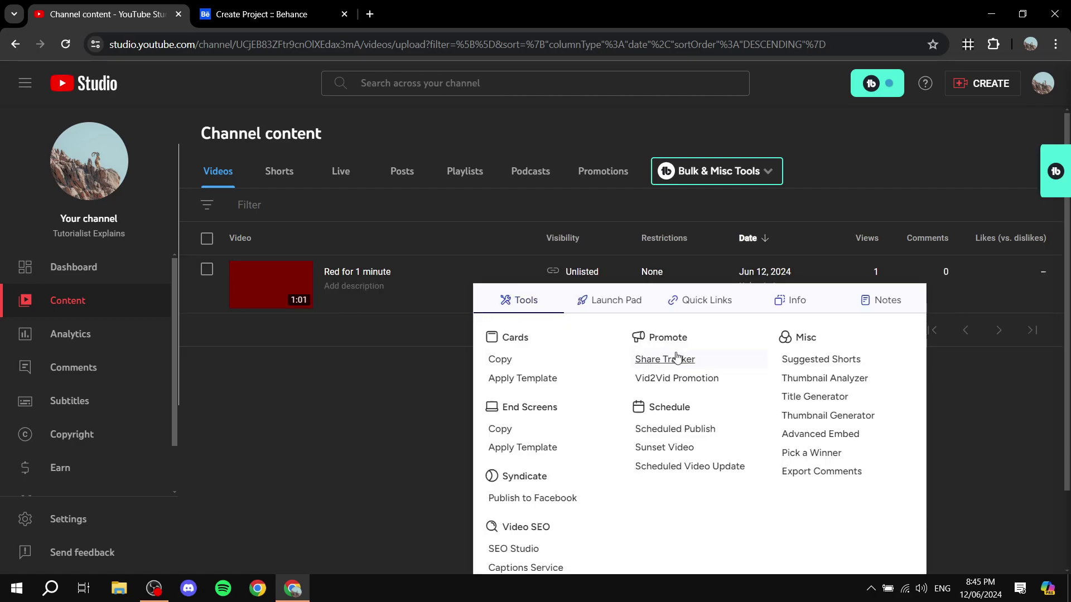
{"action": "scroll", "coordinate": [689, 368], "scroll_direction": "down", "scroll_amount": 2}
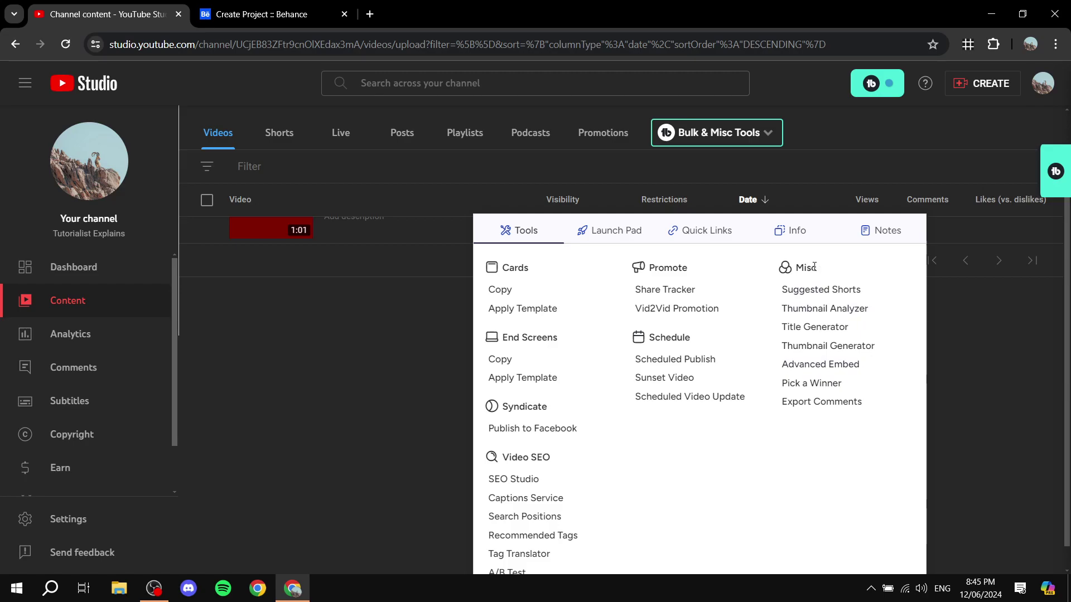
{"action": "left_click", "coordinate": [820, 364]}
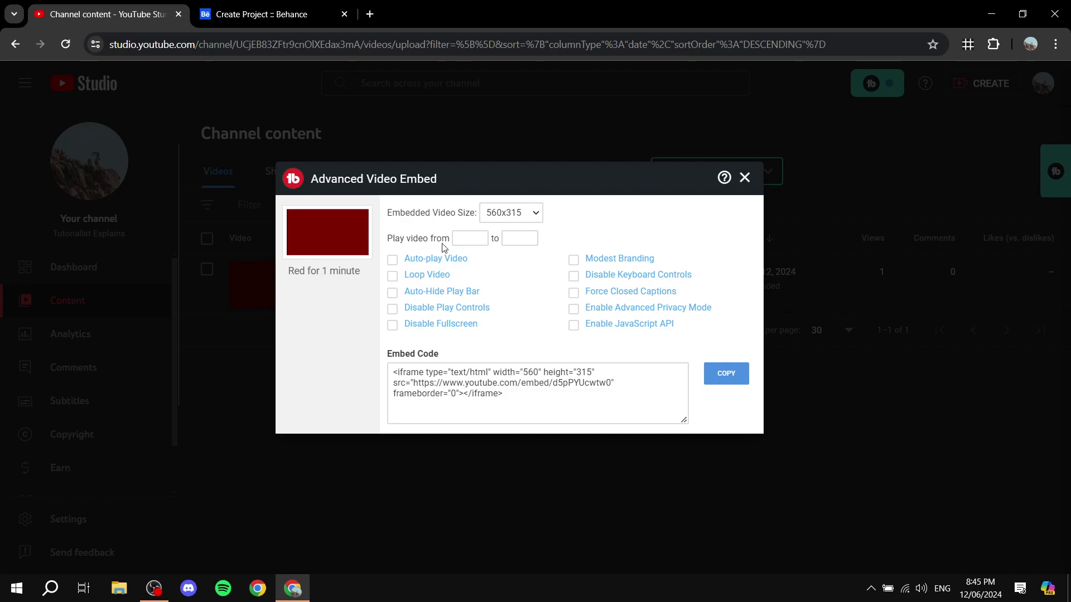
{"action": "left_click", "coordinate": [394, 259]}
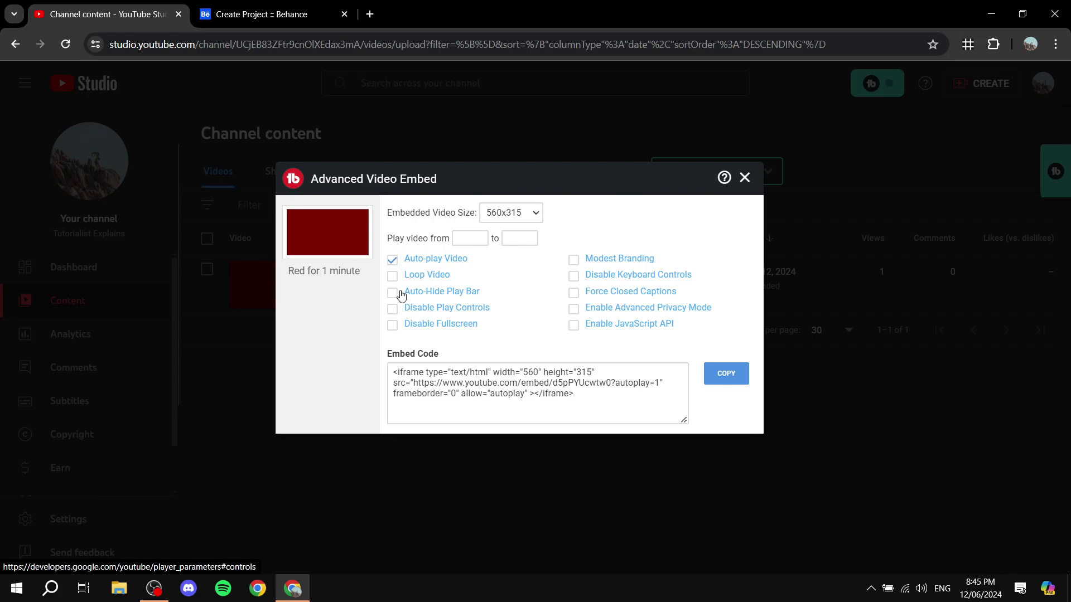
{"action": "left_click", "coordinate": [393, 276]}
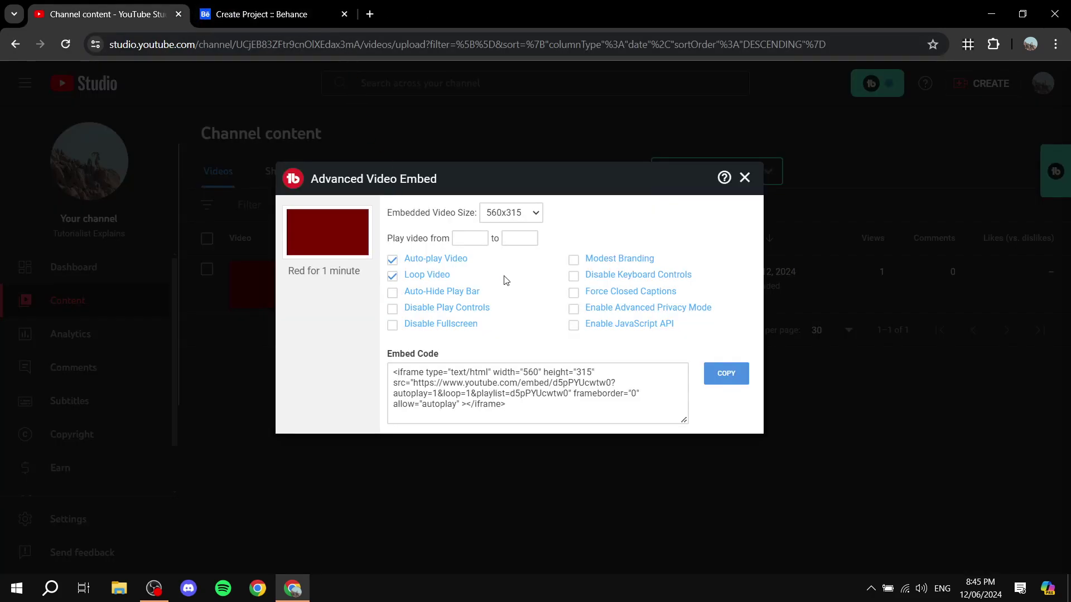
{"action": "left_click", "coordinate": [574, 259]}
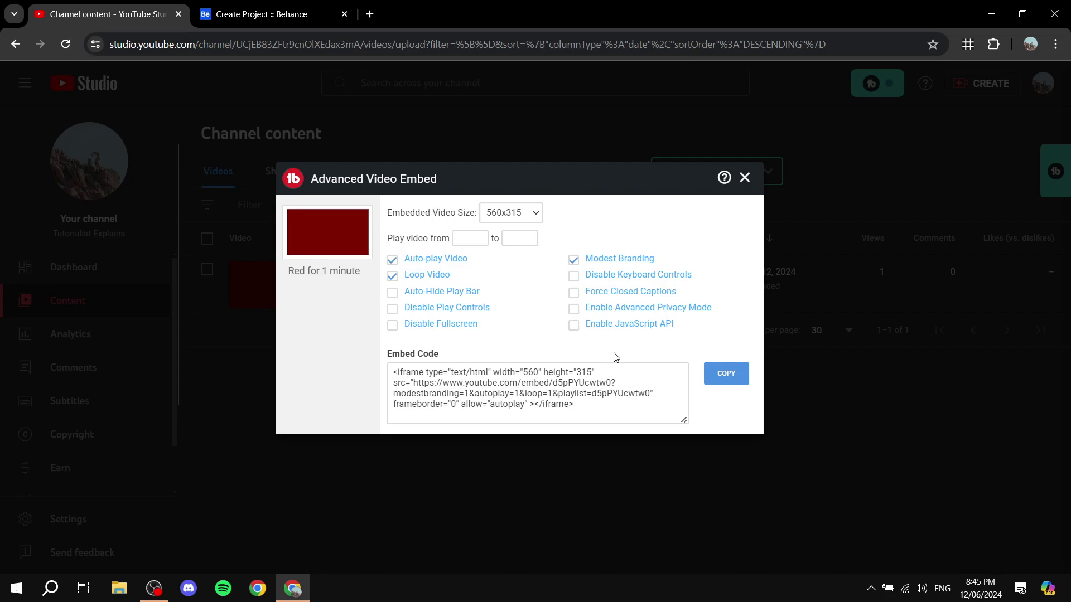
{"action": "left_click", "coordinate": [727, 373]}
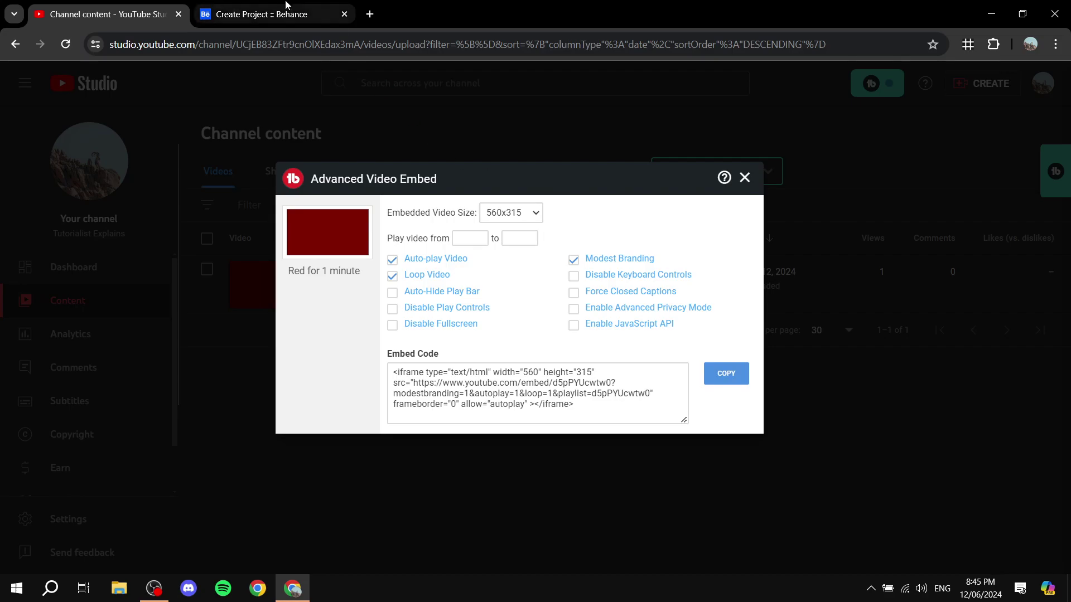
{"action": "left_click", "coordinate": [261, 13]}
{"action": "scroll", "coordinate": [603, 318], "scroll_direction": "down", "scroll_amount": 5}
{"action": "scroll", "coordinate": [703, 345], "scroll_direction": "up", "scroll_amount": 5}
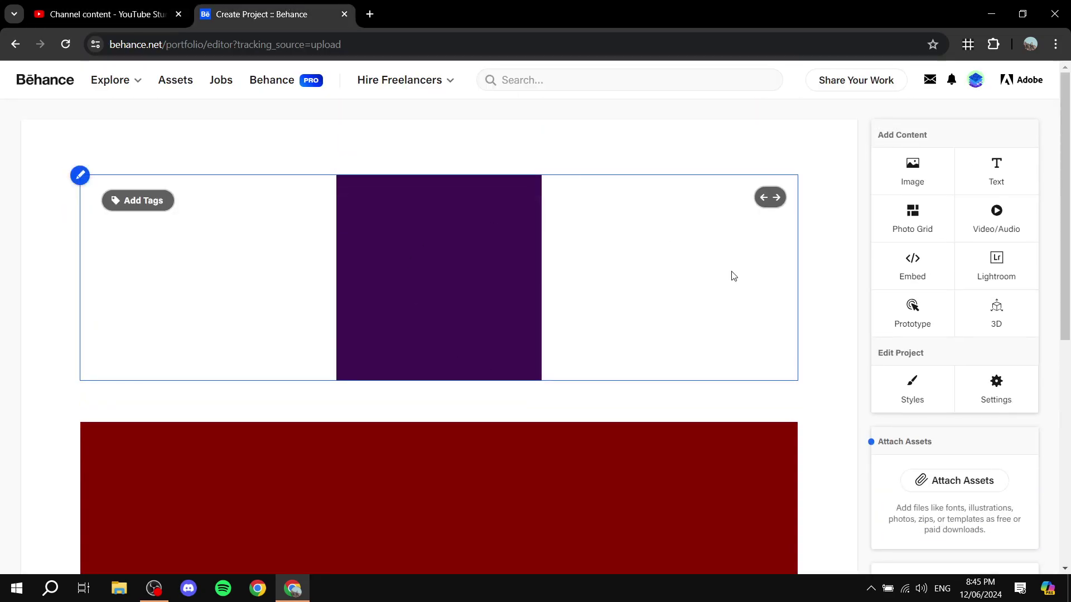
{"action": "scroll", "coordinate": [640, 365], "scroll_direction": "down", "scroll_amount": 4}
{"action": "scroll", "coordinate": [643, 336], "scroll_direction": "up", "scroll_amount": 5}
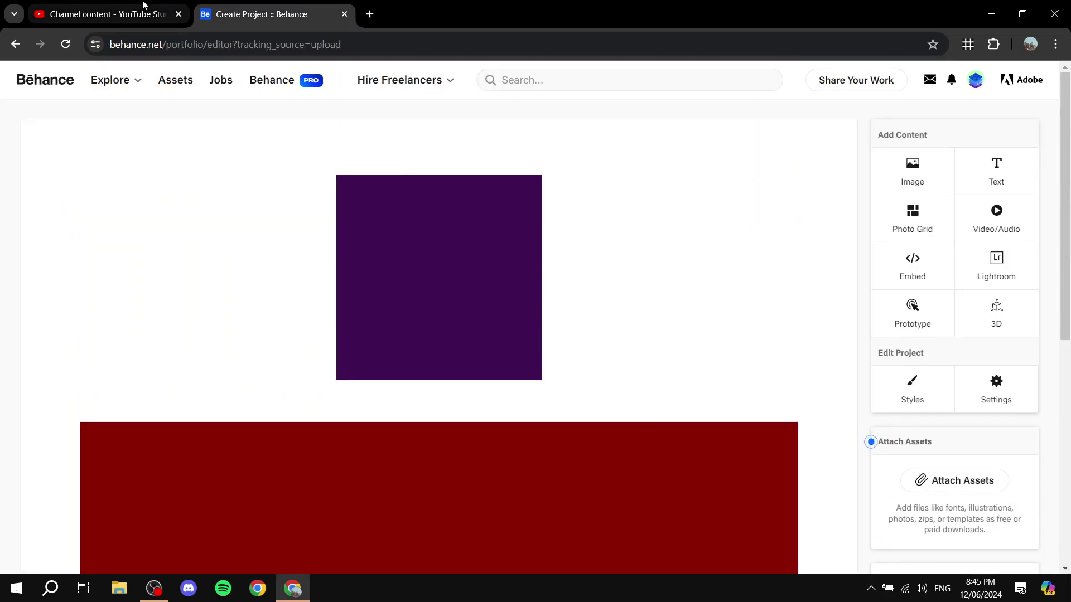
Change the TubeBuddy embed to custom width 1400 and height 926, then copy the code
{"action": "left_click", "coordinate": [105, 14]}
{"action": "left_click", "coordinate": [510, 212]}
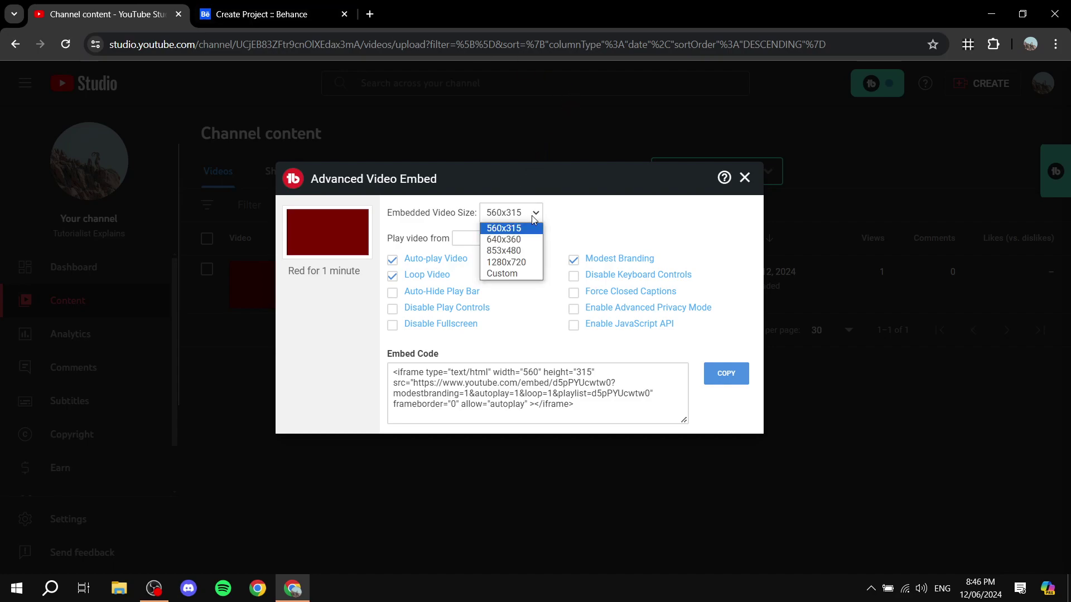
{"action": "left_click", "coordinate": [502, 274]}
{"action": "double_click", "coordinate": [586, 217]}
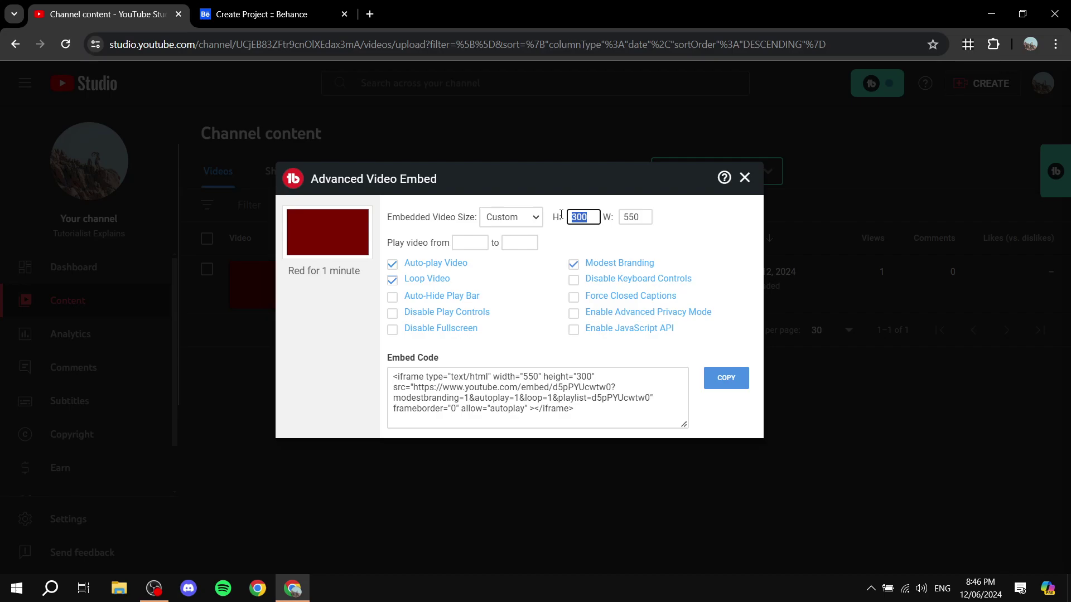
{"action": "type", "text": "926"}
{"action": "double_click", "coordinate": [633, 216]}
{"action": "type", "text": "1400"}
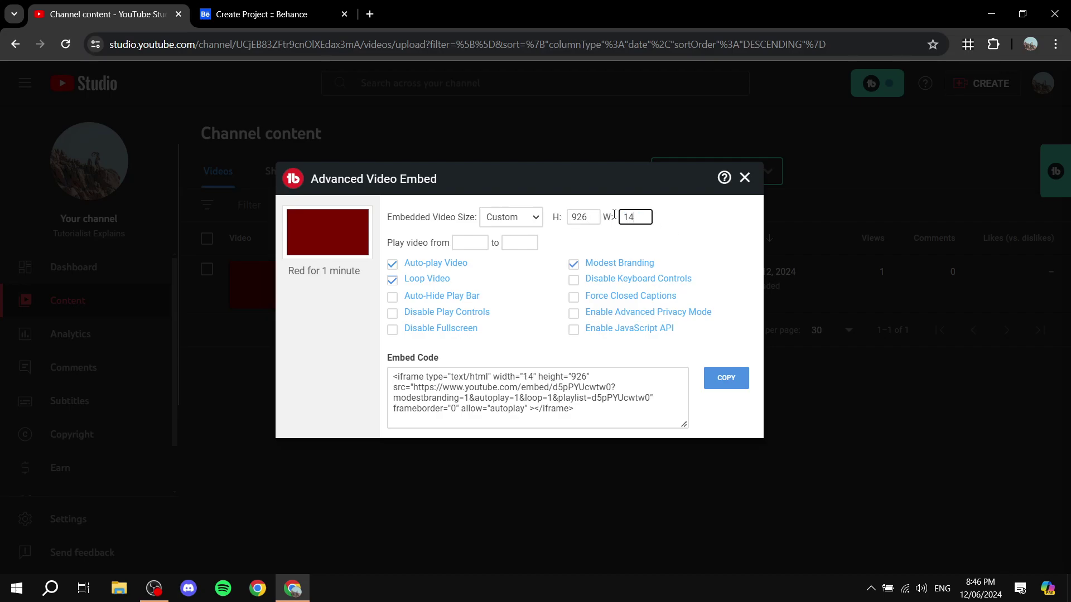
{"action": "left_click", "coordinate": [688, 224]}
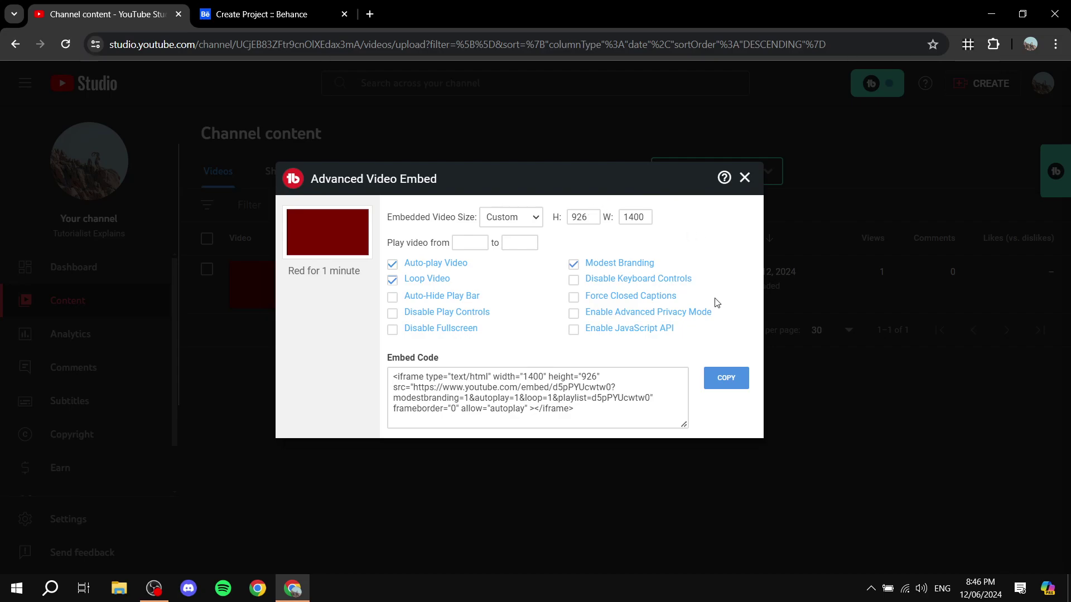
{"action": "left_click", "coordinate": [732, 380]}
{"action": "left_click", "coordinate": [744, 177]}
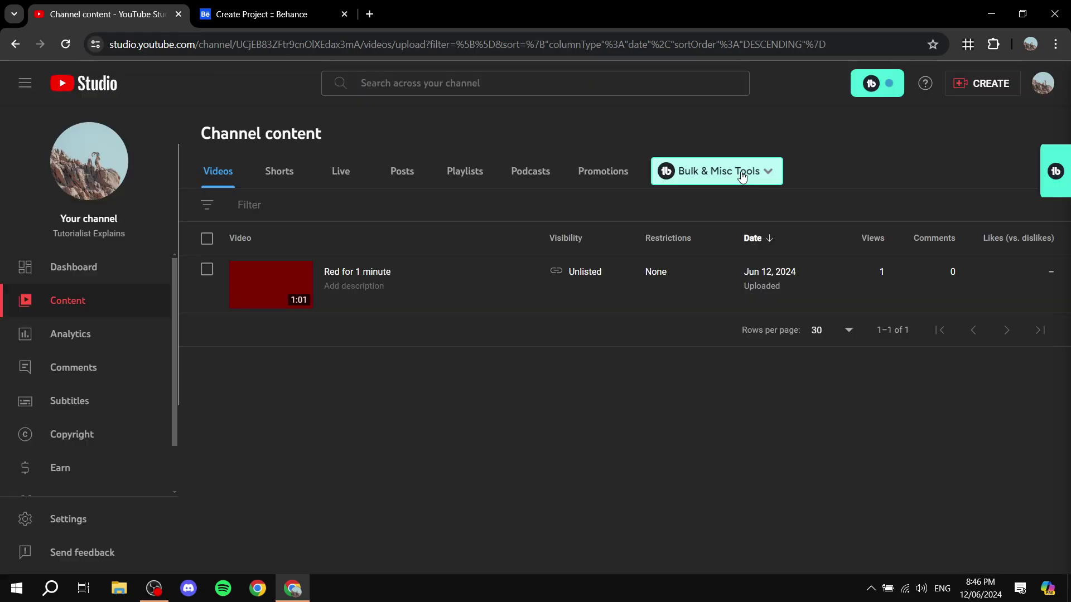
Paste the resized iframe code into a Behance Embed block for Red for 1 minute
{"action": "left_click", "coordinate": [262, 14]}
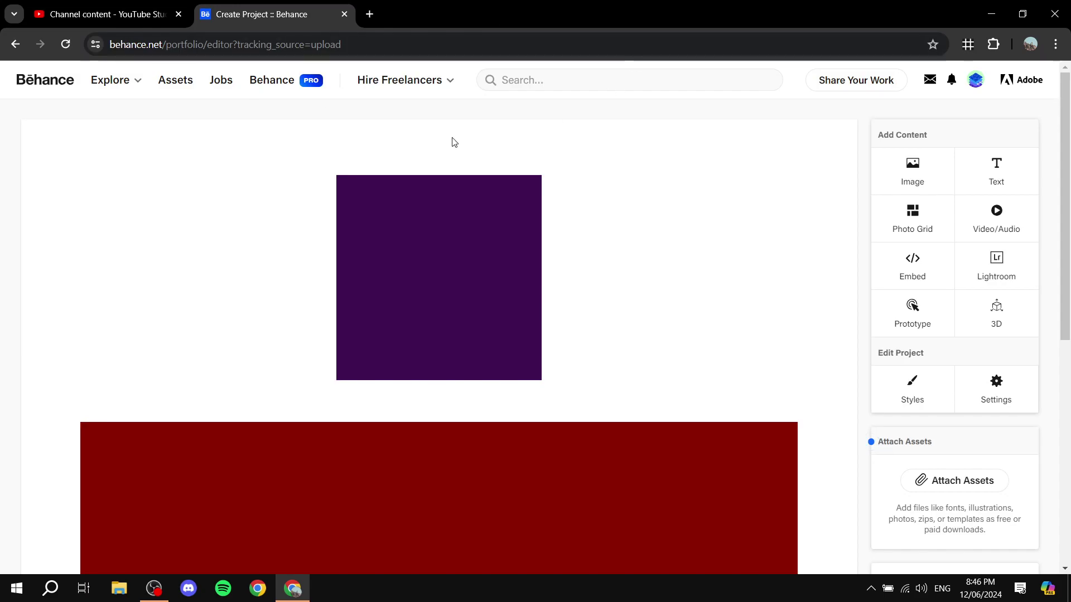
{"action": "scroll", "coordinate": [560, 272], "scroll_direction": "down", "scroll_amount": 5}
{"action": "scroll", "coordinate": [560, 275], "scroll_direction": "down", "scroll_amount": 2}
{"action": "scroll", "coordinate": [560, 274], "scroll_direction": "up", "scroll_amount": 8}
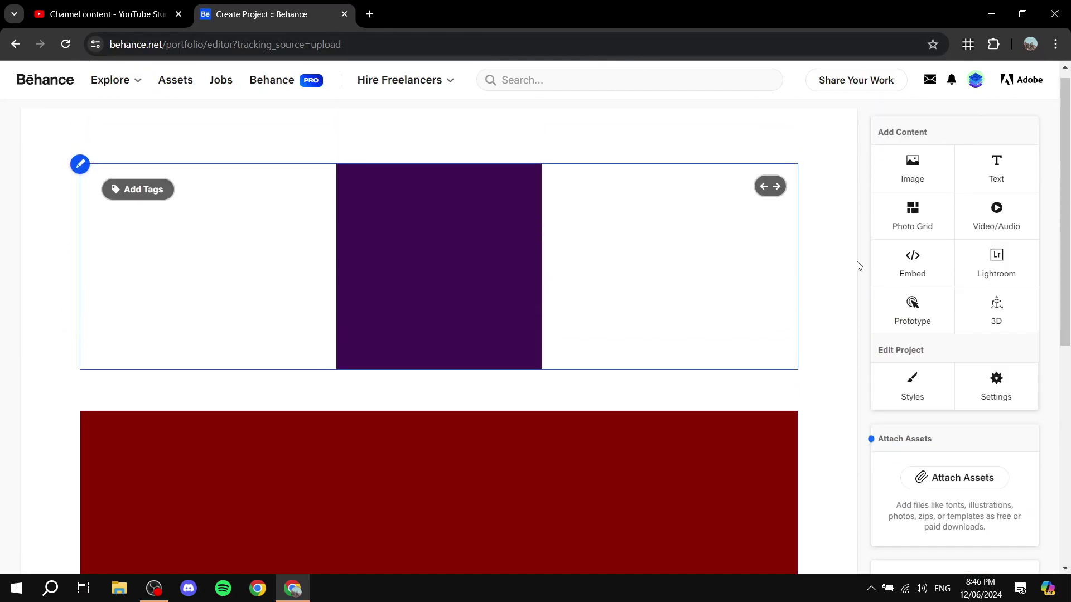
{"action": "left_click", "coordinate": [916, 267]}
{"action": "left_click", "coordinate": [658, 273]}
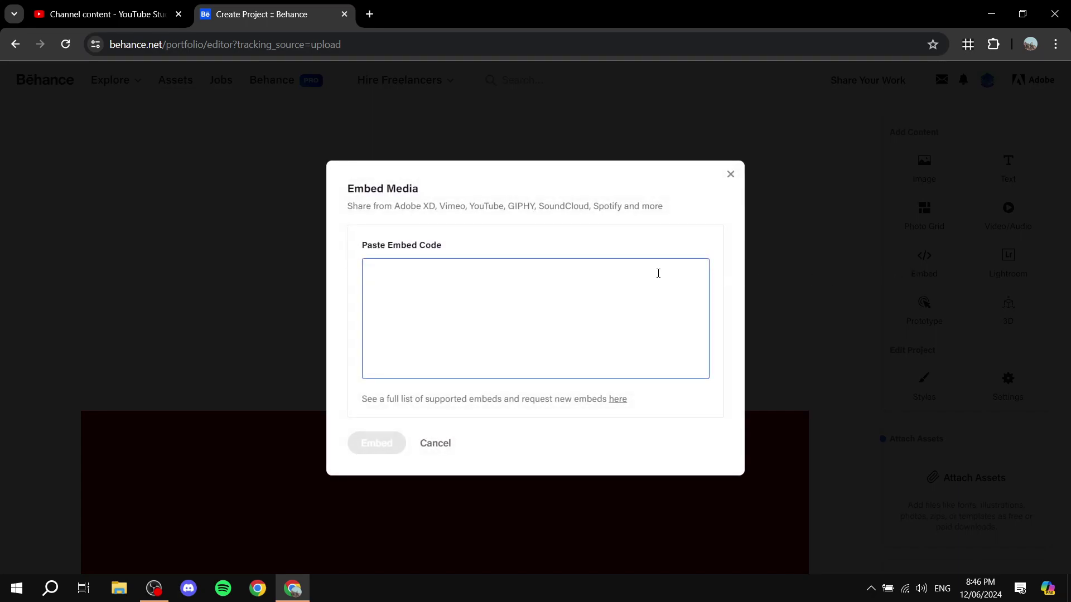
{"action": "key", "text": "ctrl+v"}
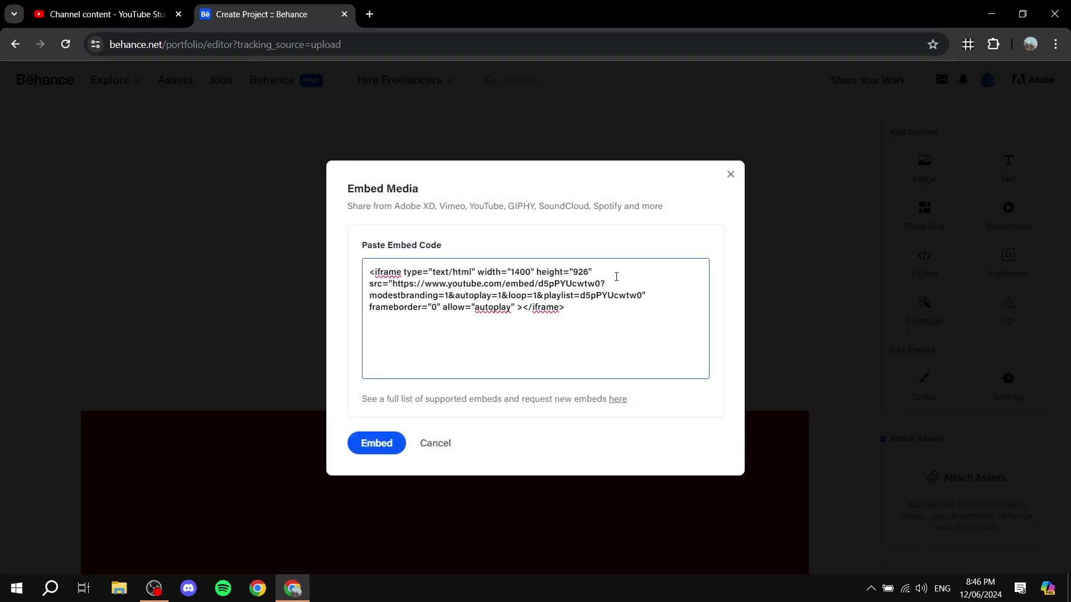
{"action": "left_click_drag", "start_coordinate": [565, 307], "coordinate": [366, 271]}
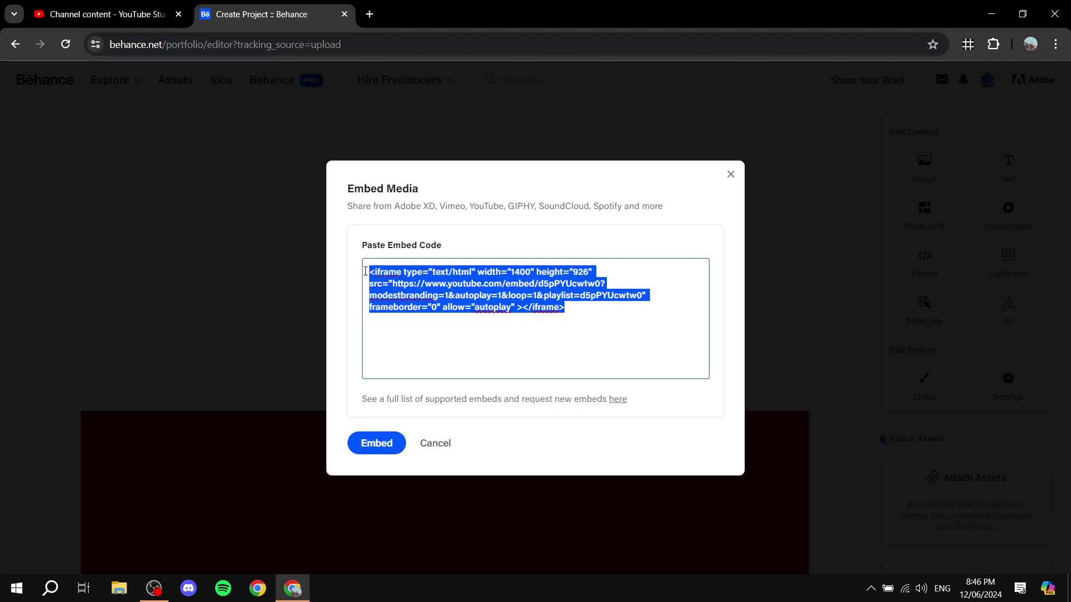
{"action": "left_click", "coordinate": [521, 339]}
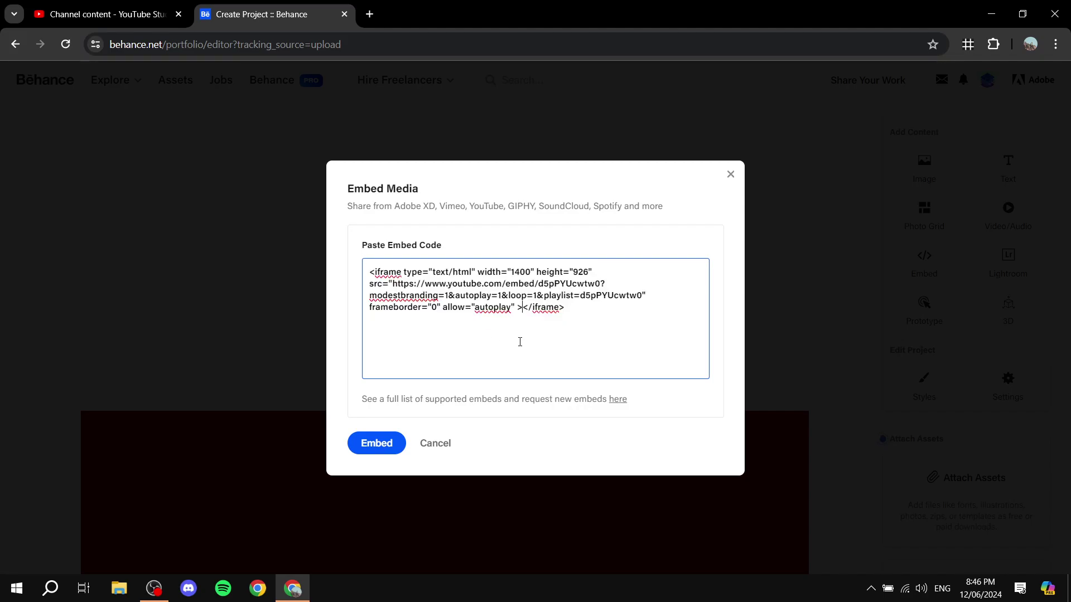
{"action": "left_click", "coordinate": [377, 442]}
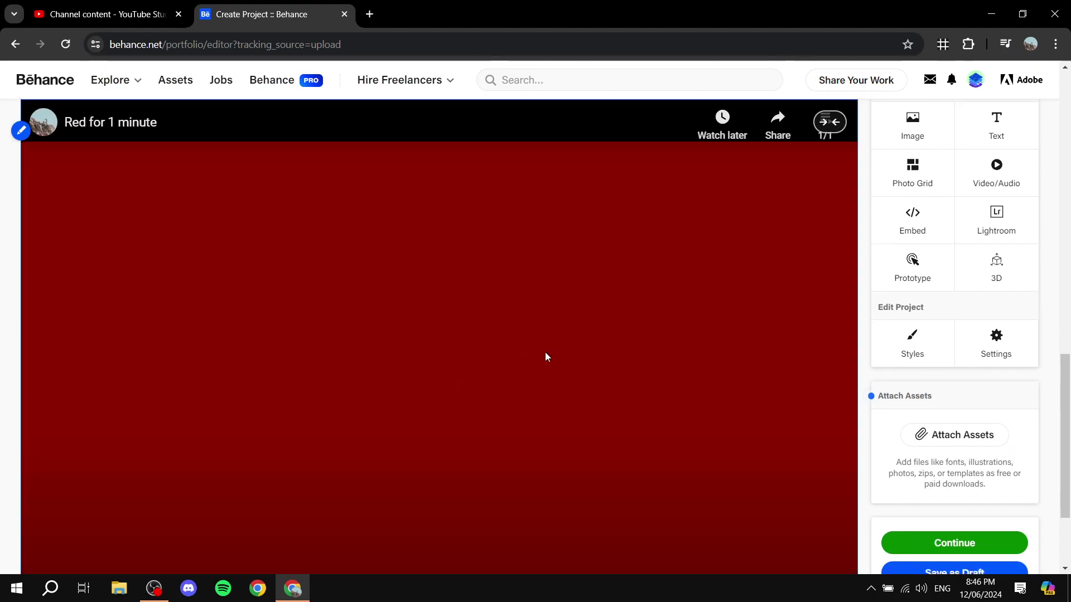
Play the embedded Red for 1 minute video, skip ahead, pause it, and dismiss More videos
{"action": "left_click", "coordinate": [545, 352]}
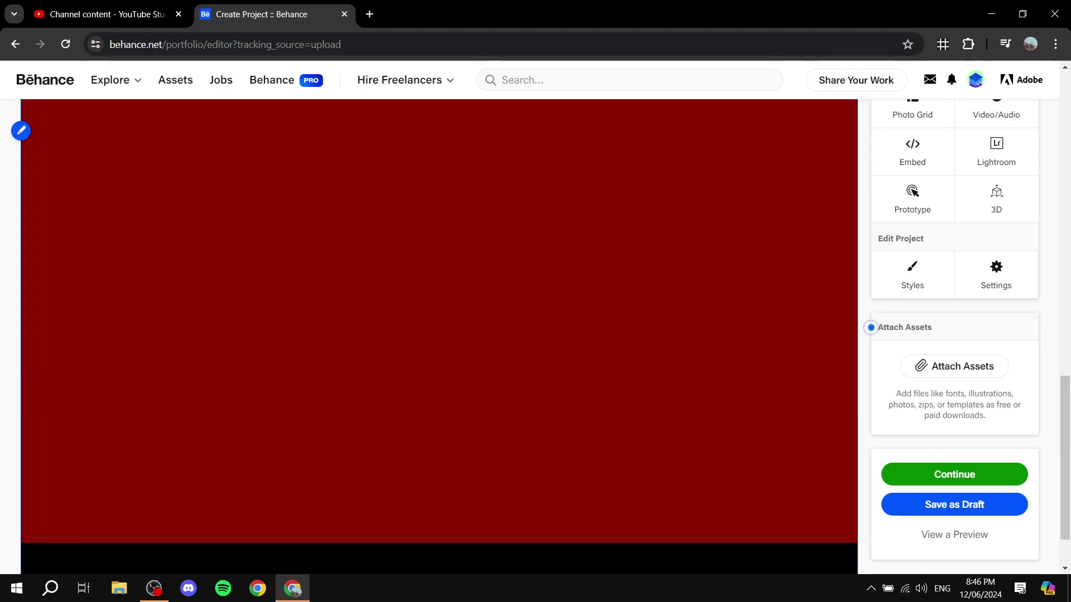
{"action": "left_click_drag", "start_coordinate": [807, 555], "coordinate": [836, 555]}
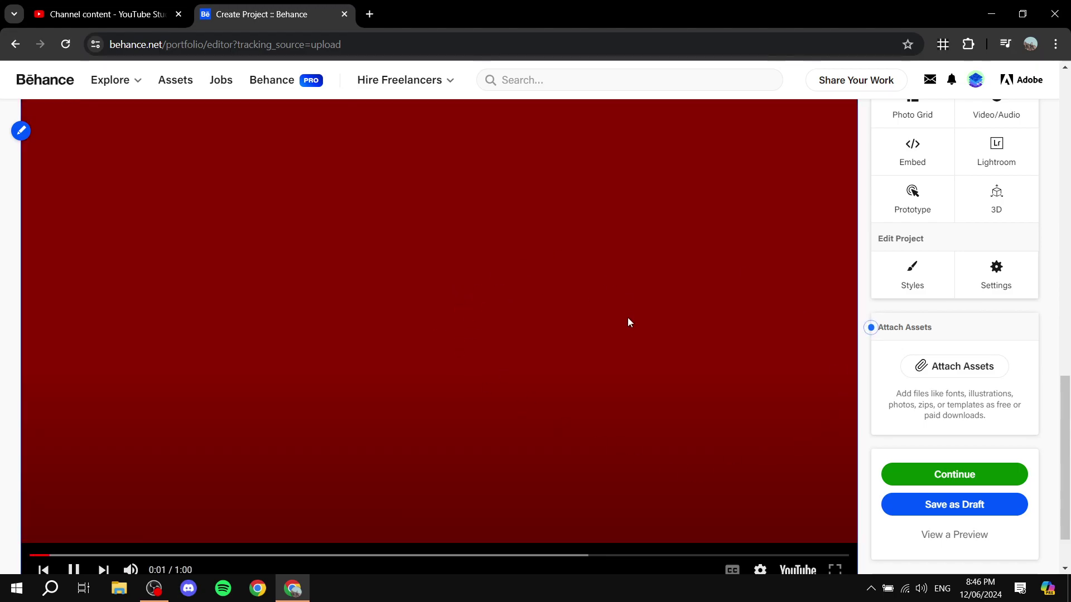
{"action": "scroll", "coordinate": [628, 320], "scroll_direction": "up", "scroll_amount": 3}
{"action": "scroll", "coordinate": [522, 343], "scroll_direction": "down", "scroll_amount": 3}
{"action": "left_click", "coordinate": [523, 330]}
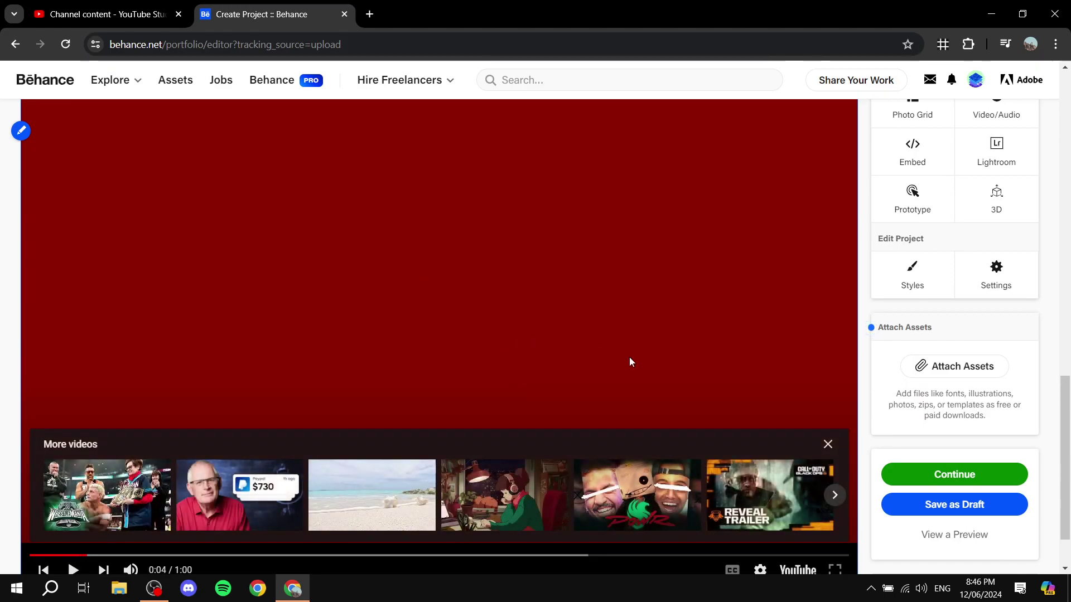
{"action": "left_click", "coordinate": [827, 444]}
{"action": "scroll", "coordinate": [761, 396], "scroll_direction": "up", "scroll_amount": 3}
{"action": "scroll", "coordinate": [760, 396], "scroll_direction": "up", "scroll_amount": 1}
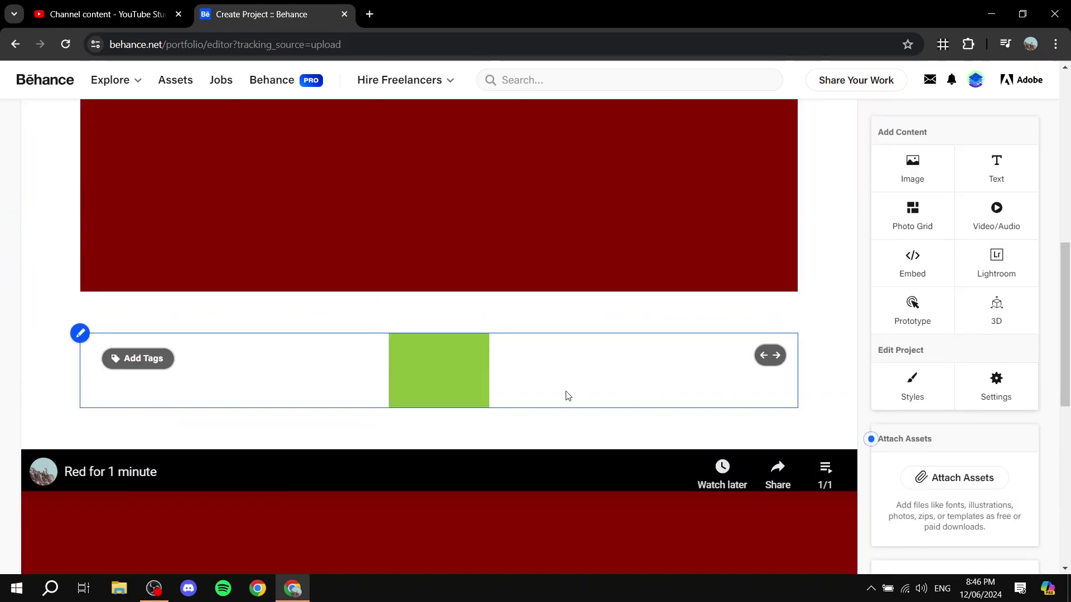
{"action": "scroll", "coordinate": [575, 402], "scroll_direction": "down", "scroll_amount": 4}
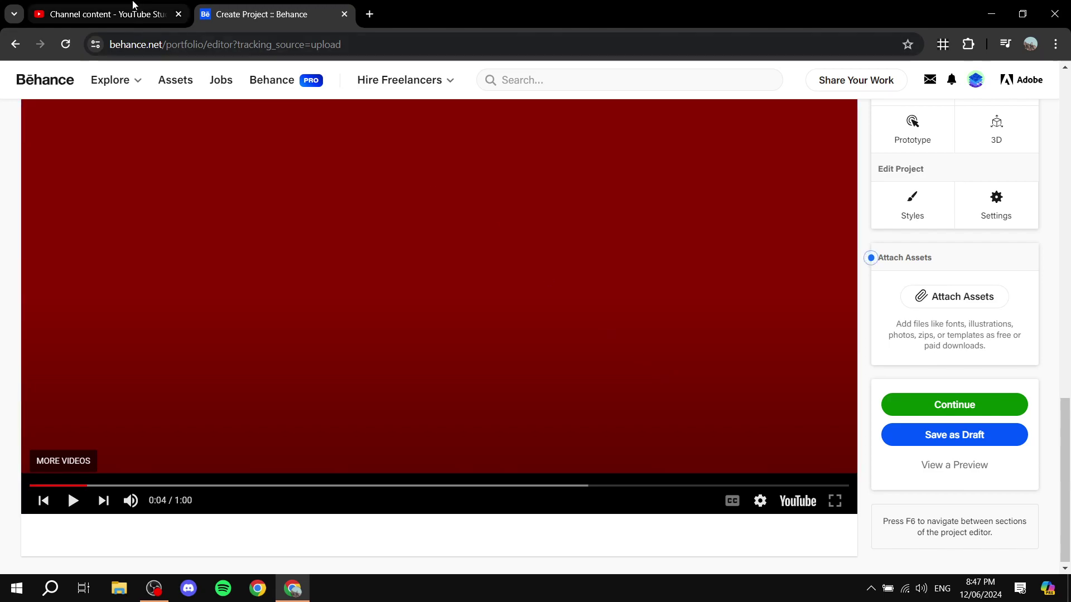
Copy the share link of the Red for 1 minute video from YouTube Studio
{"action": "left_click", "coordinate": [105, 13]}
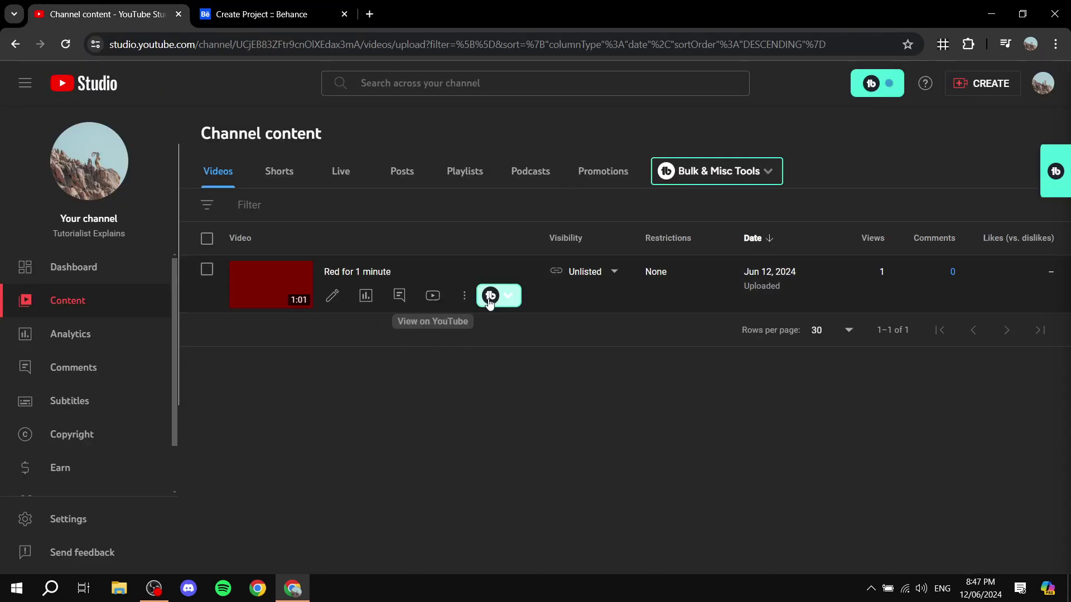
{"action": "left_click", "coordinate": [465, 295]}
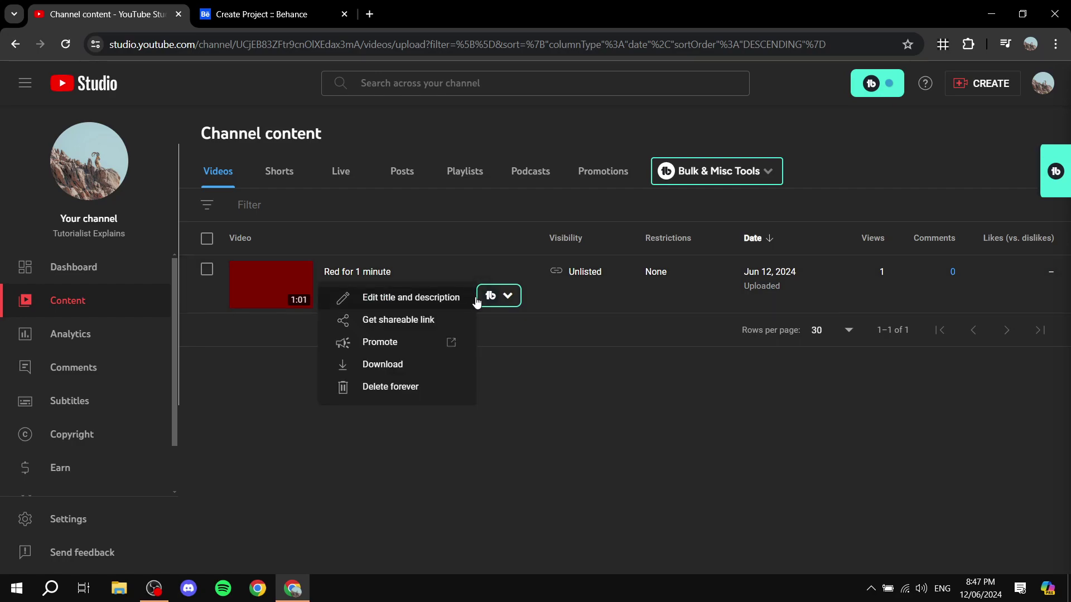
{"action": "left_click", "coordinate": [398, 319]}
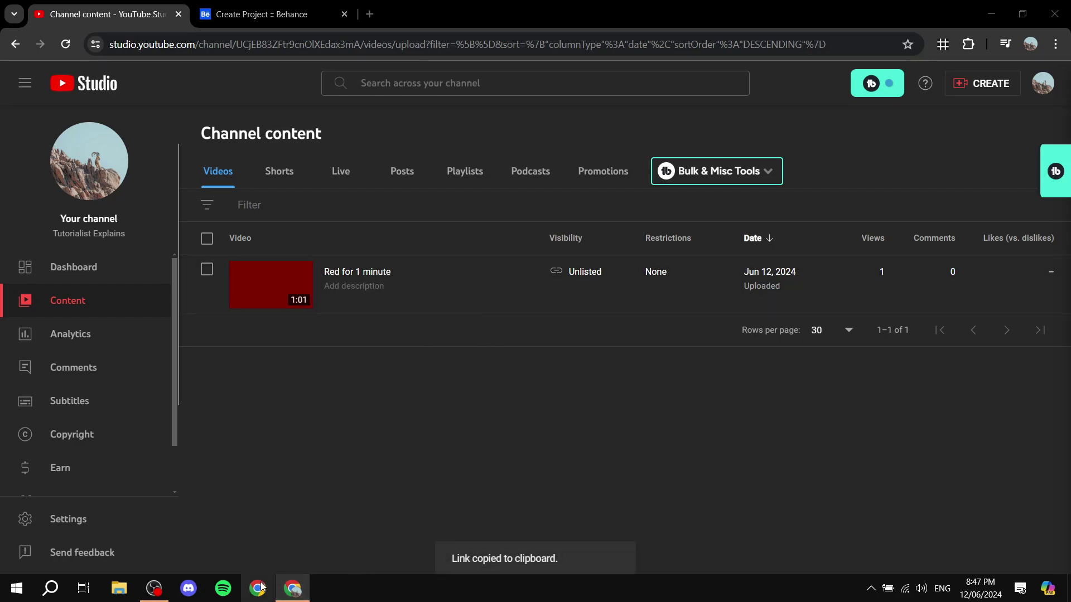
Load the copied youtu.be link in a new private browser window
{"action": "right_click", "coordinate": [293, 588]}
{"action": "left_click", "coordinate": [290, 505]}
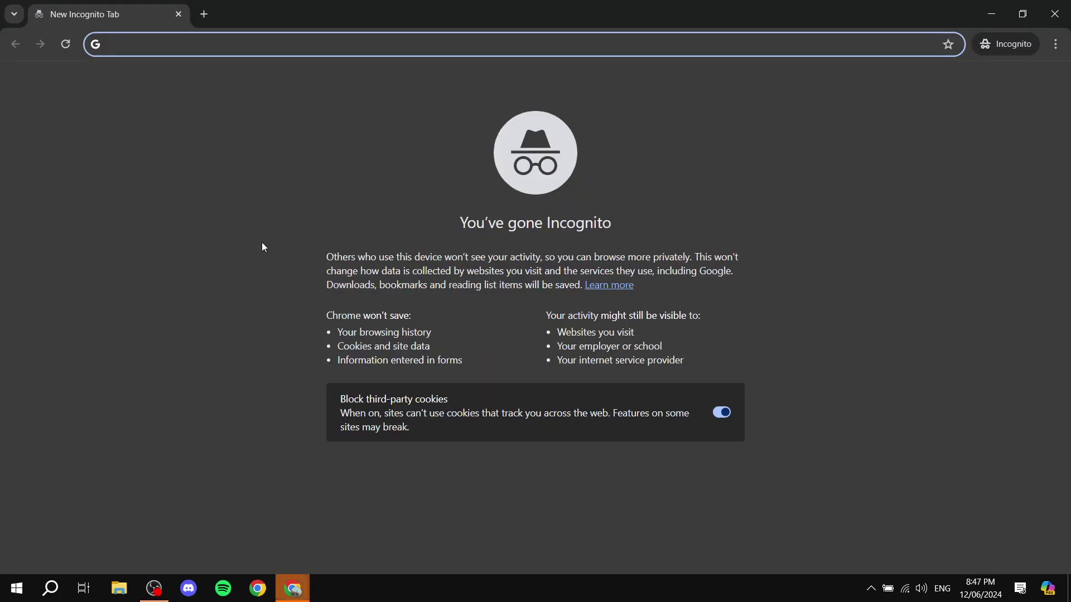
{"action": "left_click", "coordinate": [262, 242]}
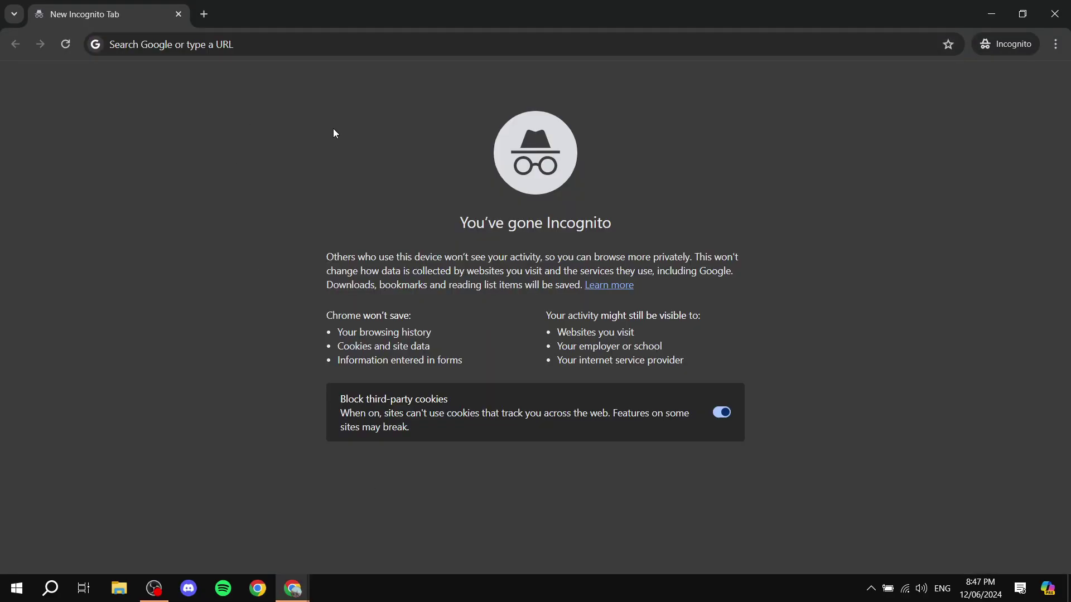
{"action": "left_click", "coordinate": [323, 44]}
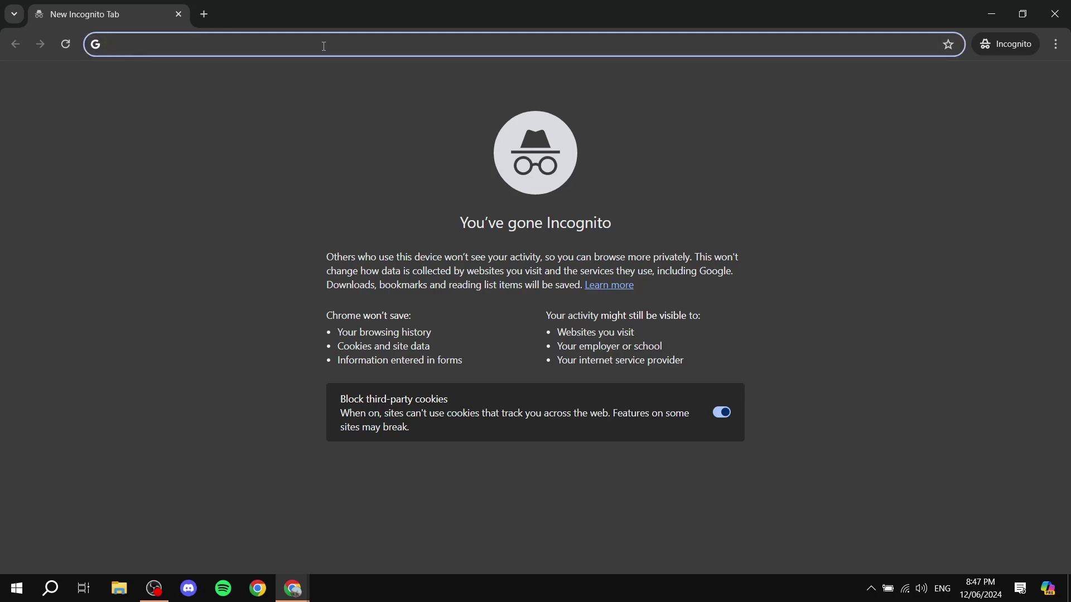
{"action": "key", "text": "ctrl+v"}
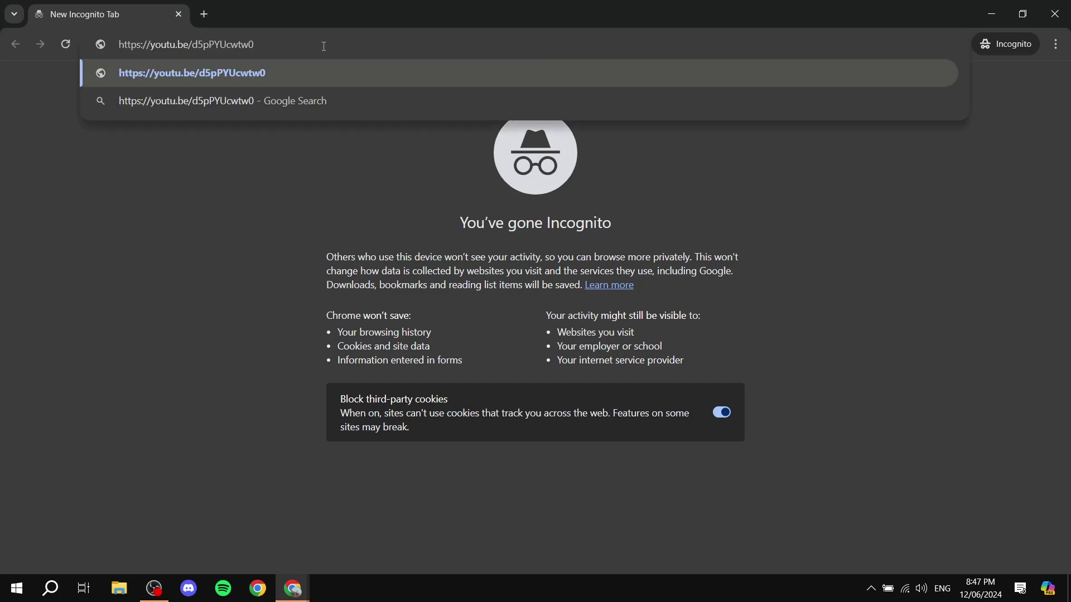
{"action": "key", "text": "Return"}
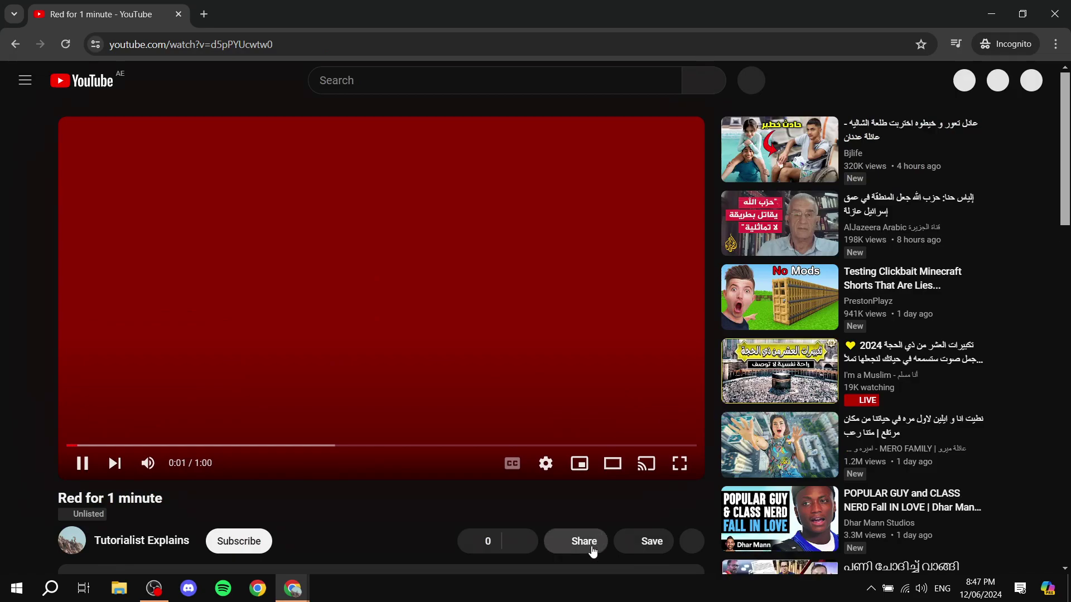
Show the video's embed code and change its height from 315 to 926
{"action": "left_click", "coordinate": [584, 541]}
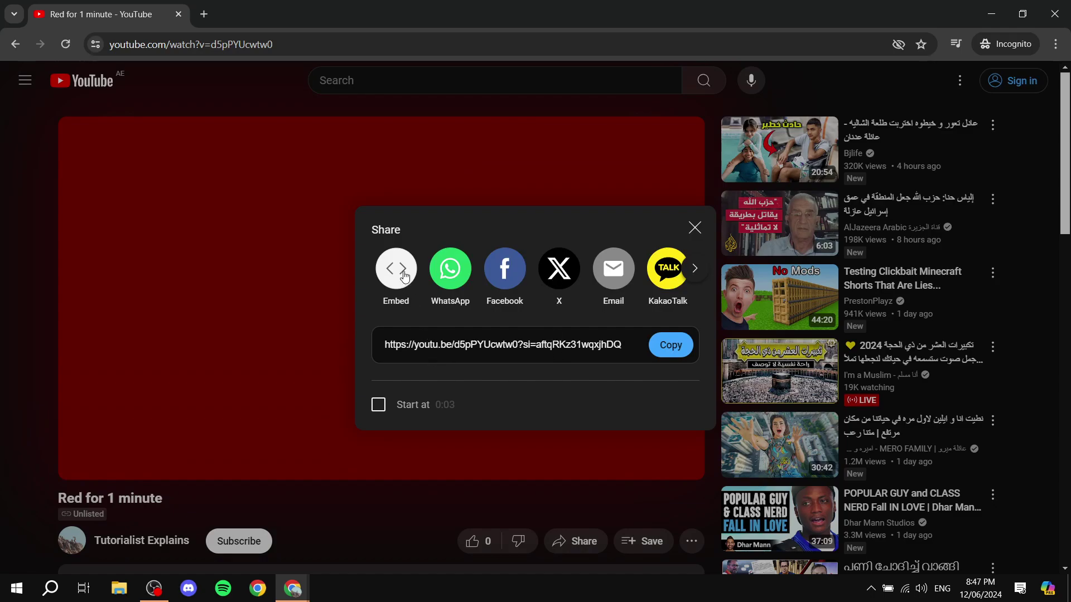
{"action": "left_click", "coordinate": [398, 273]}
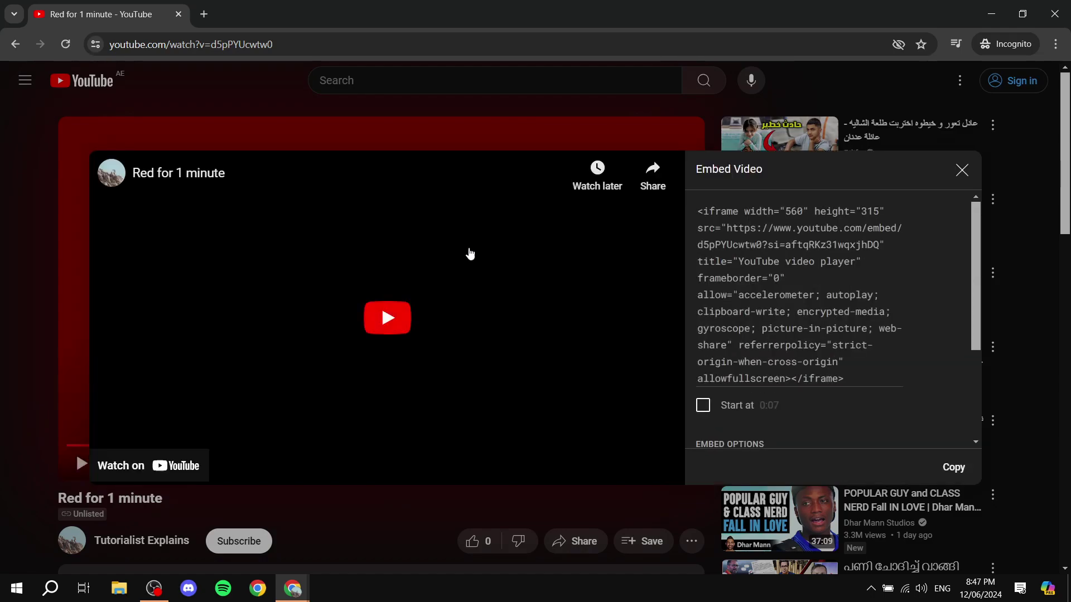
{"action": "scroll", "coordinate": [843, 308], "scroll_direction": "down", "scroll_amount": 3}
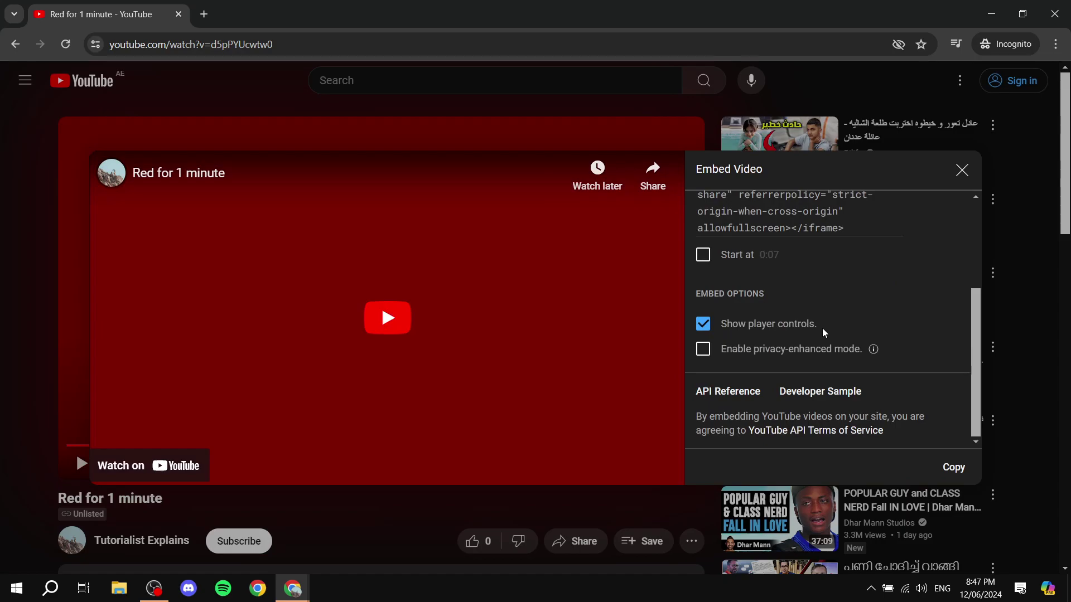
{"action": "scroll", "coordinate": [872, 236], "scroll_direction": "up", "scroll_amount": 3}
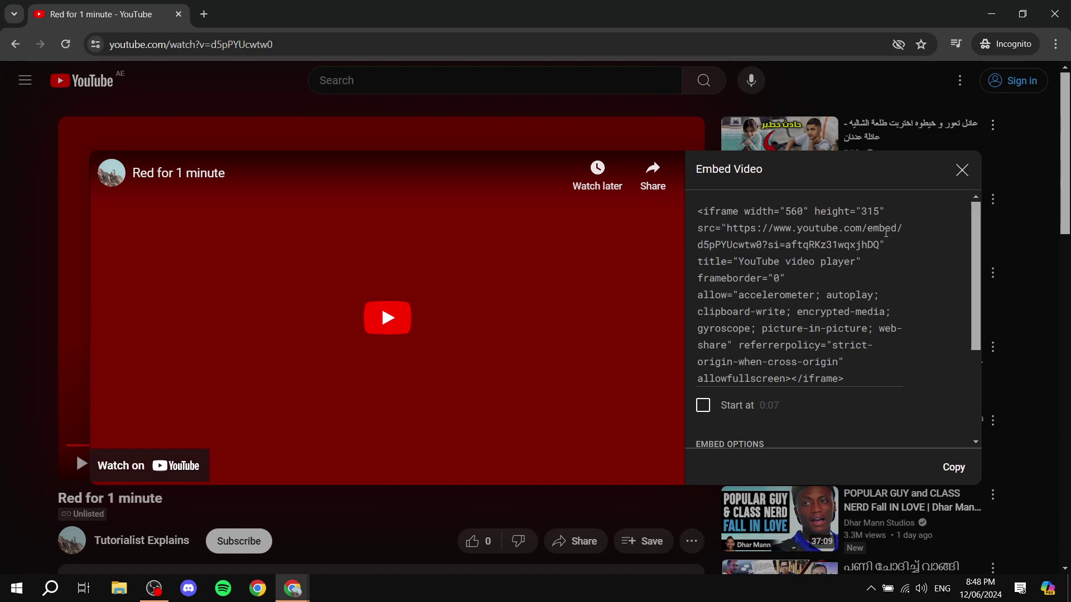
{"action": "left_click_drag", "start_coordinate": [883, 211], "coordinate": [862, 211]}
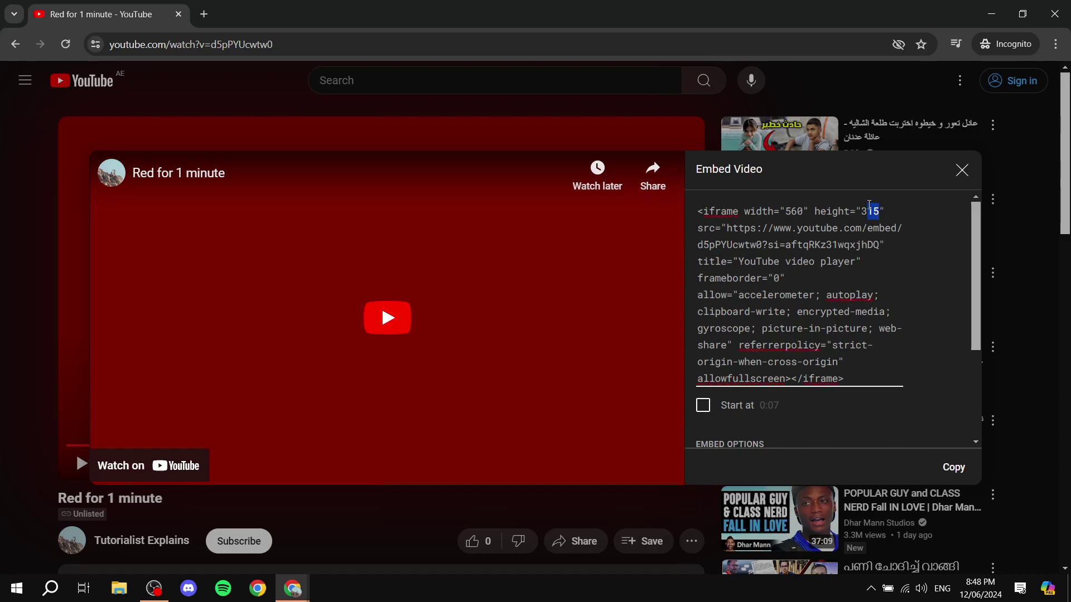
{"action": "left_click", "coordinate": [864, 209]}
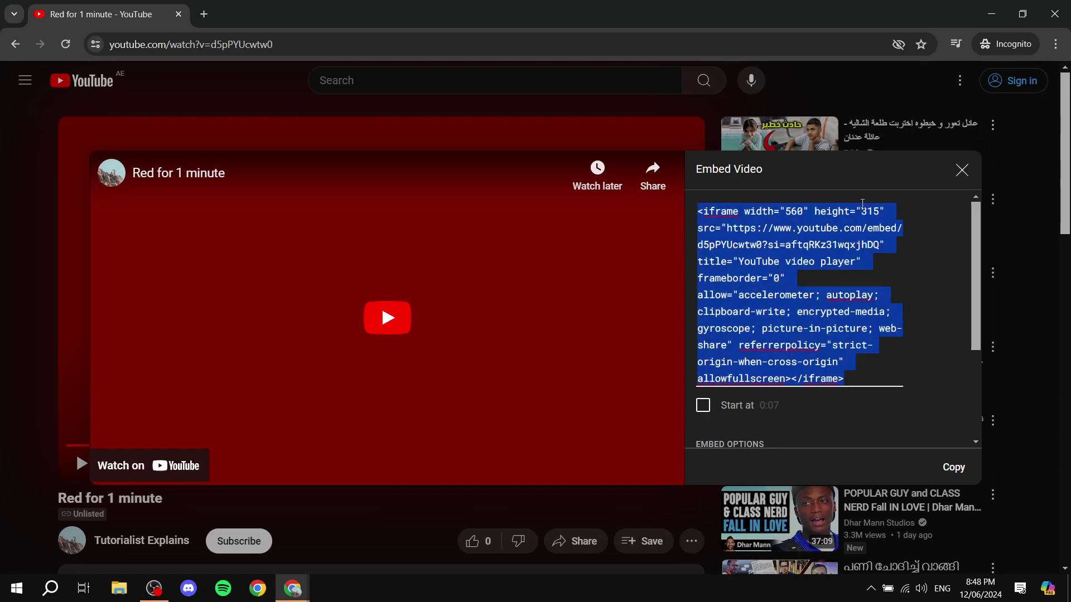
{"action": "left_click", "coordinate": [886, 209]}
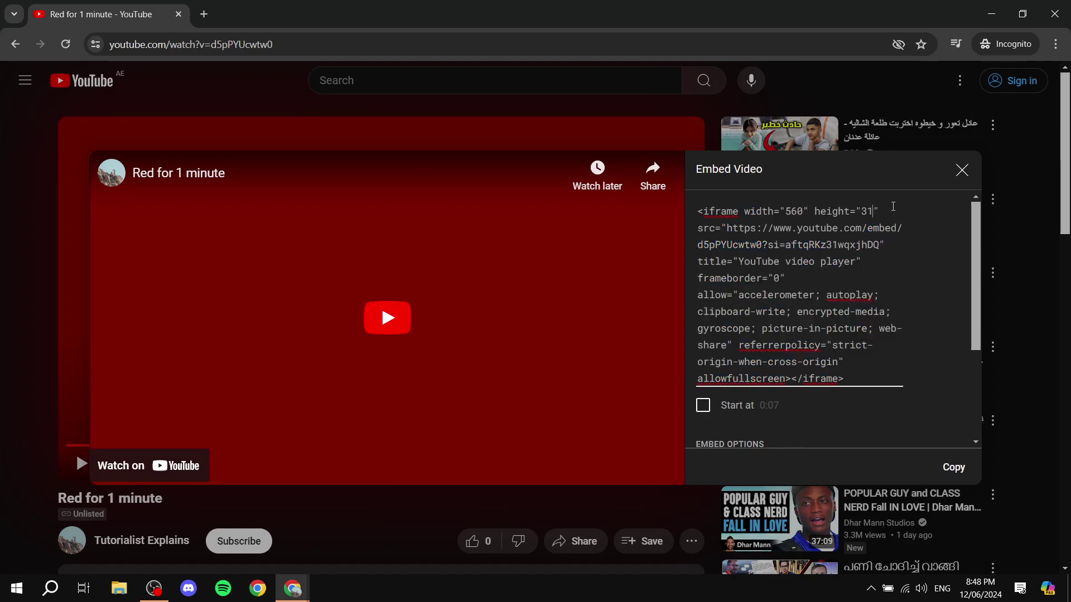
{"action": "key", "text": "BackSpace"}
{"action": "key", "text": "BackSpace"}
{"action": "type", "text": "926"}
Change the embed width from 560 to 1400, copy the code, and close the incognito window
{"action": "key", "text": "ctrl+a"}
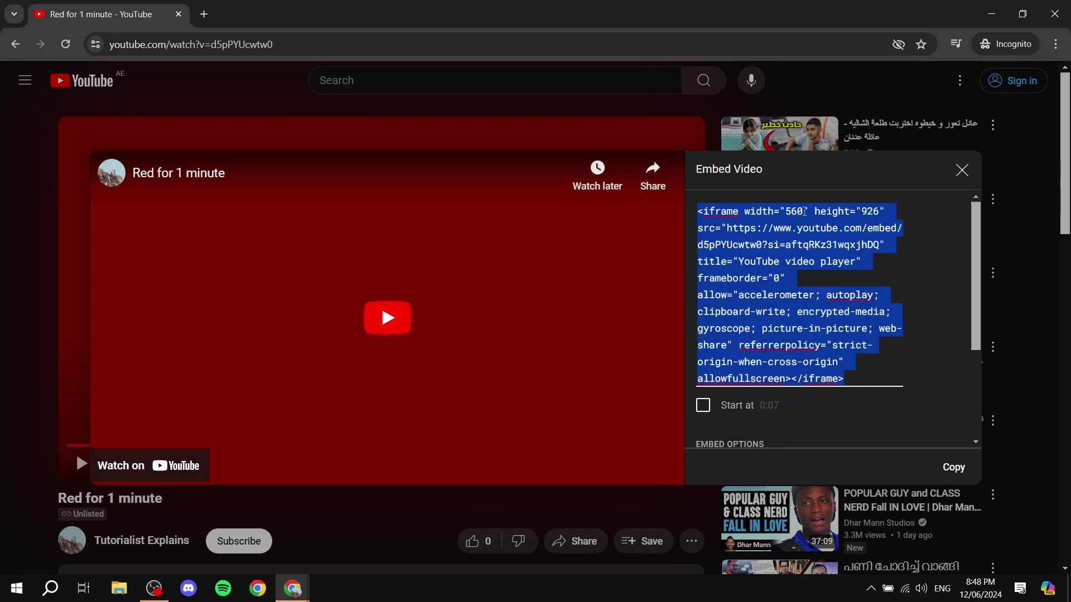
{"action": "left_click", "coordinate": [806, 211]}
{"action": "key", "text": "ctrl+a"}
{"action": "left_click", "coordinate": [805, 211]}
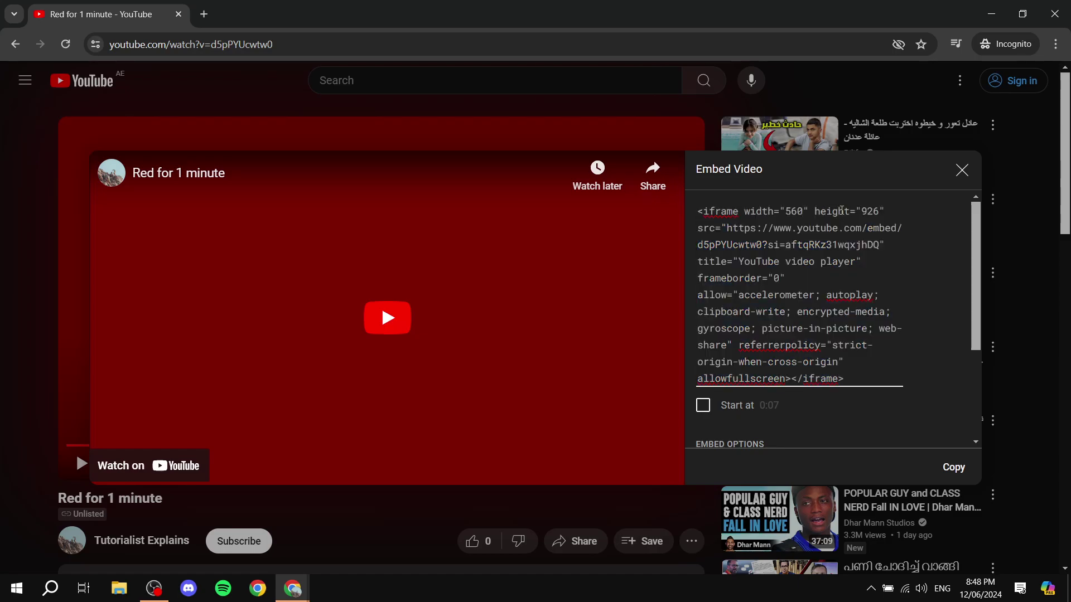
{"action": "key", "text": "BackSpace"}
{"action": "key", "text": "BackSpace"}
{"action": "key", "text": "BackSpace"}
{"action": "type", "text": "1400"}
{"action": "left_click", "coordinate": [954, 467]}
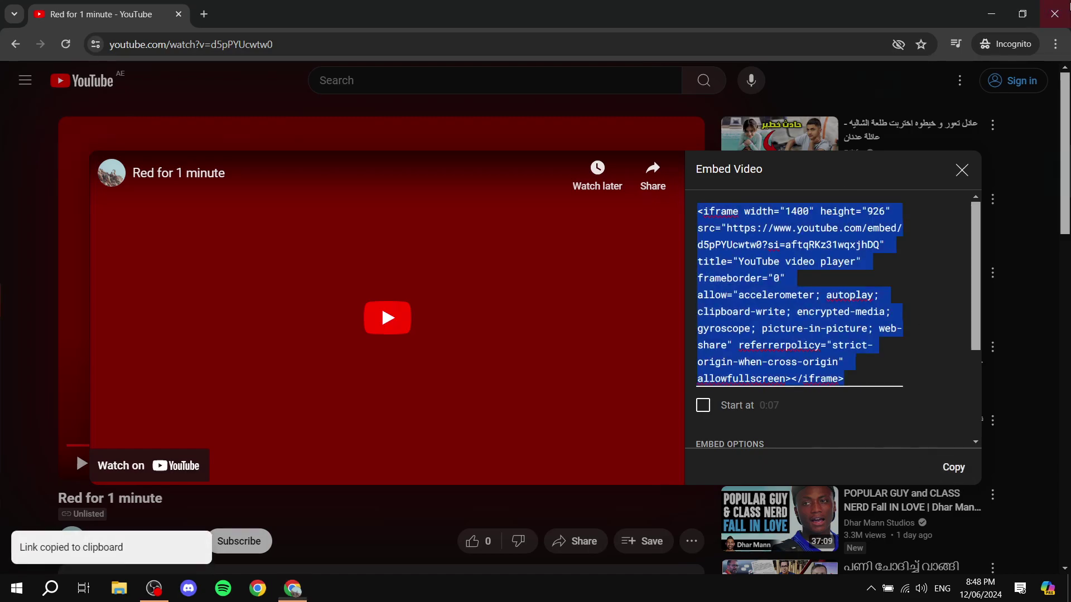
{"action": "left_click", "coordinate": [1055, 14]}
Embed the copied 1400×926 YouTube iframe code into the Behance draft
{"action": "left_click", "coordinate": [261, 13]}
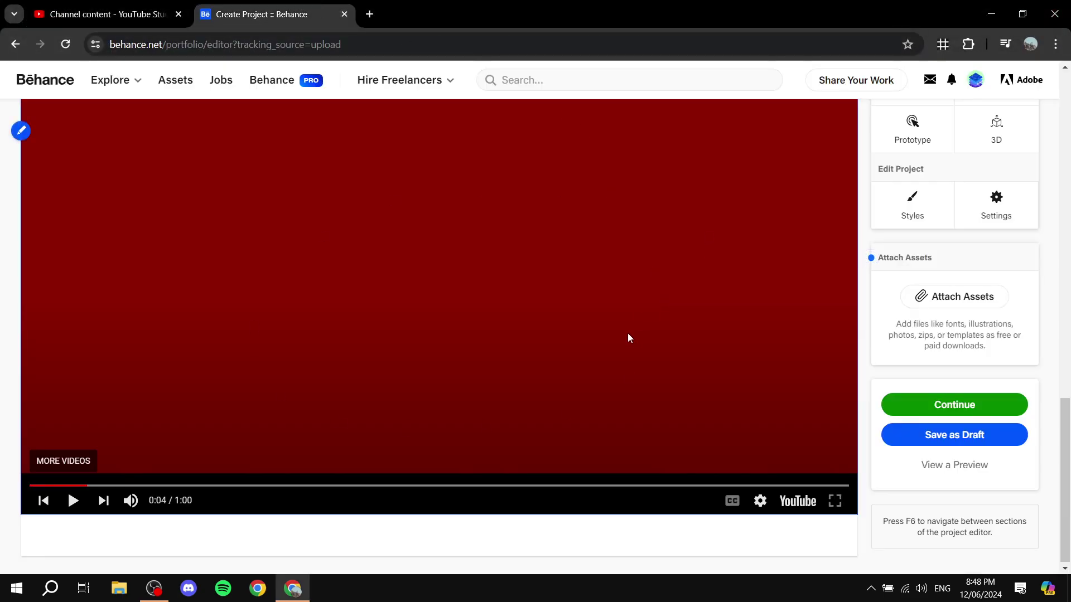
{"action": "scroll", "coordinate": [628, 333], "scroll_direction": "up", "scroll_amount": 3}
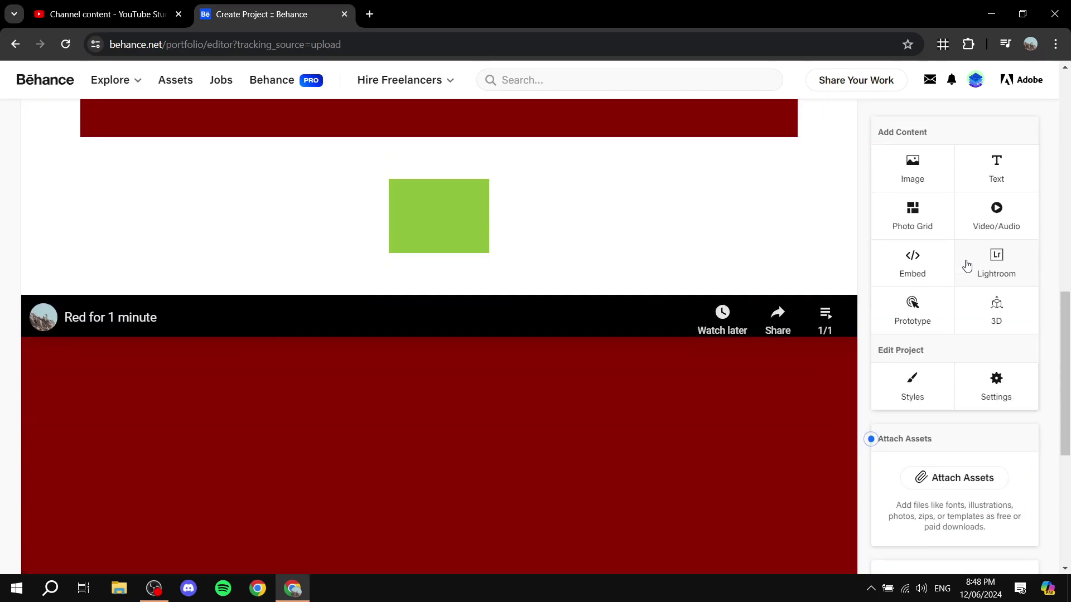
{"action": "left_click", "coordinate": [912, 262]}
{"action": "left_click", "coordinate": [533, 298]}
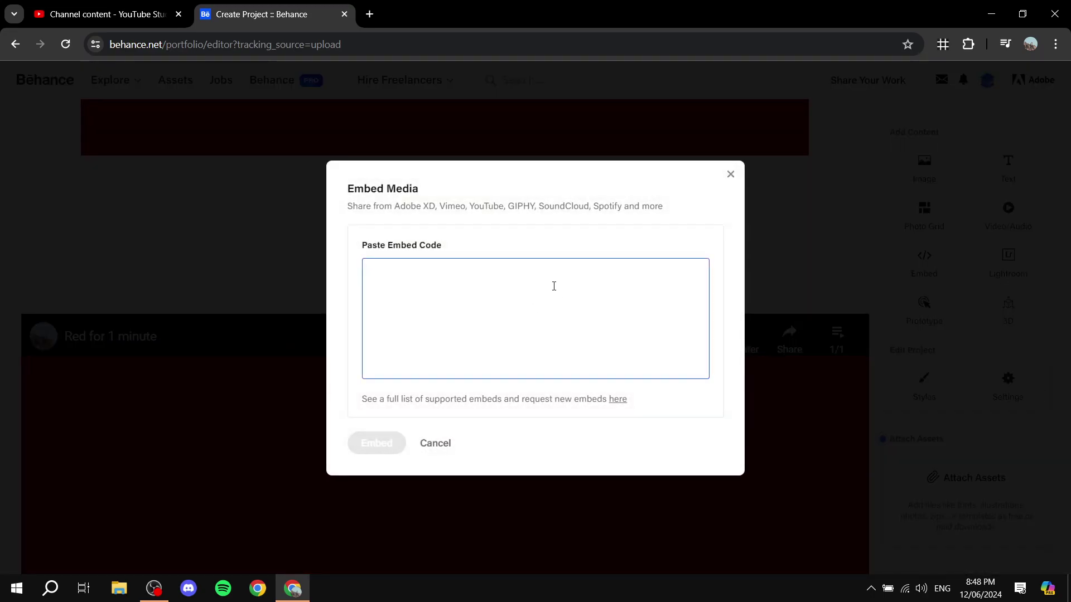
{"action": "key", "text": "ctrl+v"}
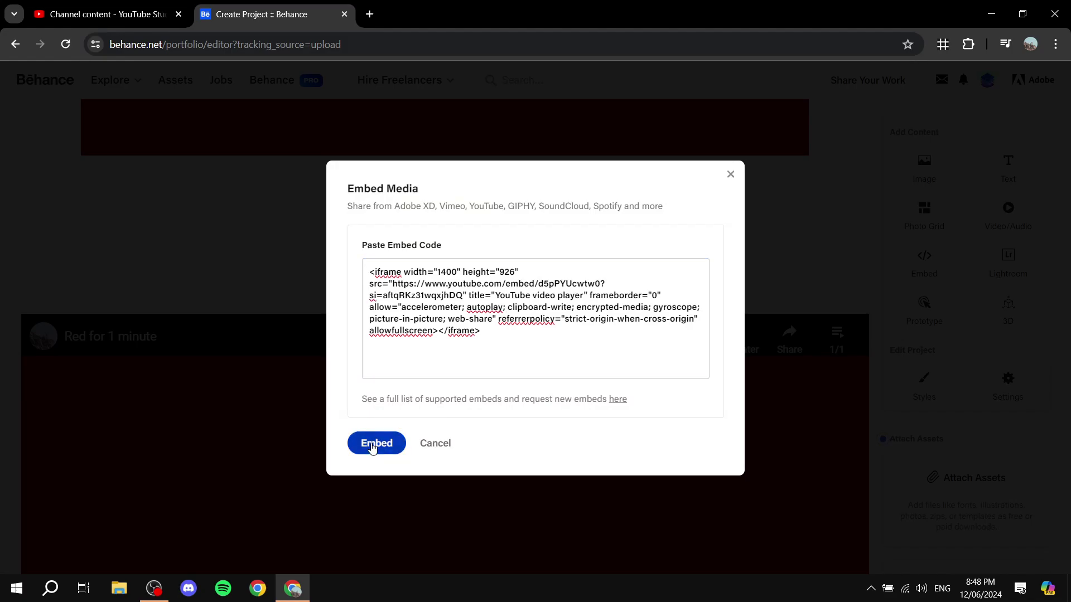
{"action": "left_click", "coordinate": [377, 442]}
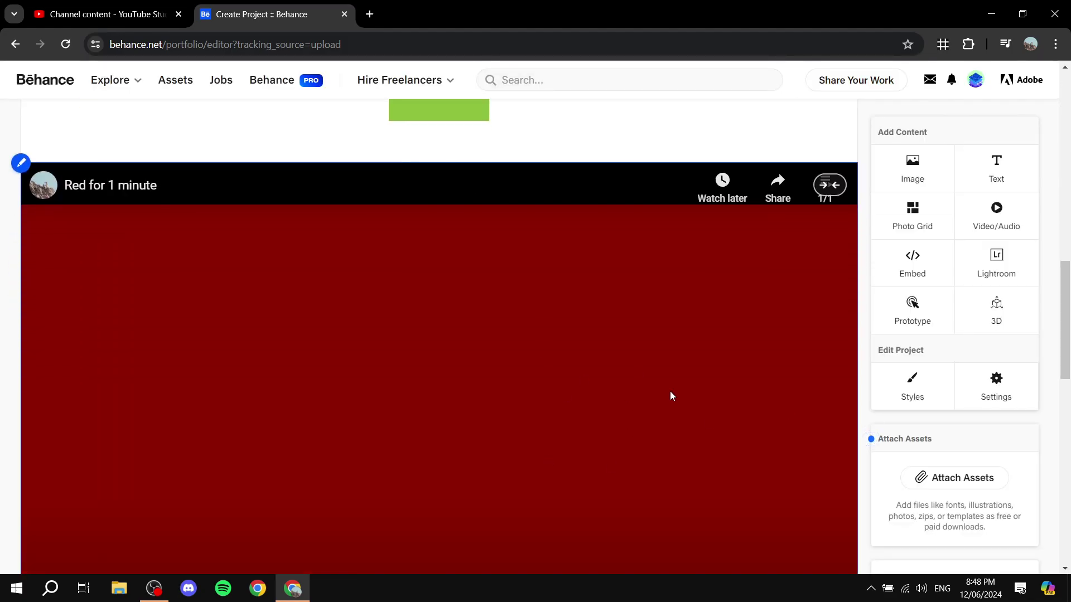
{"action": "scroll", "coordinate": [671, 391], "scroll_direction": "down", "scroll_amount": 3}
{"action": "scroll", "coordinate": [611, 406], "scroll_direction": "up", "scroll_amount": 3}
{"action": "scroll", "coordinate": [595, 397], "scroll_direction": "down", "scroll_amount": 2}
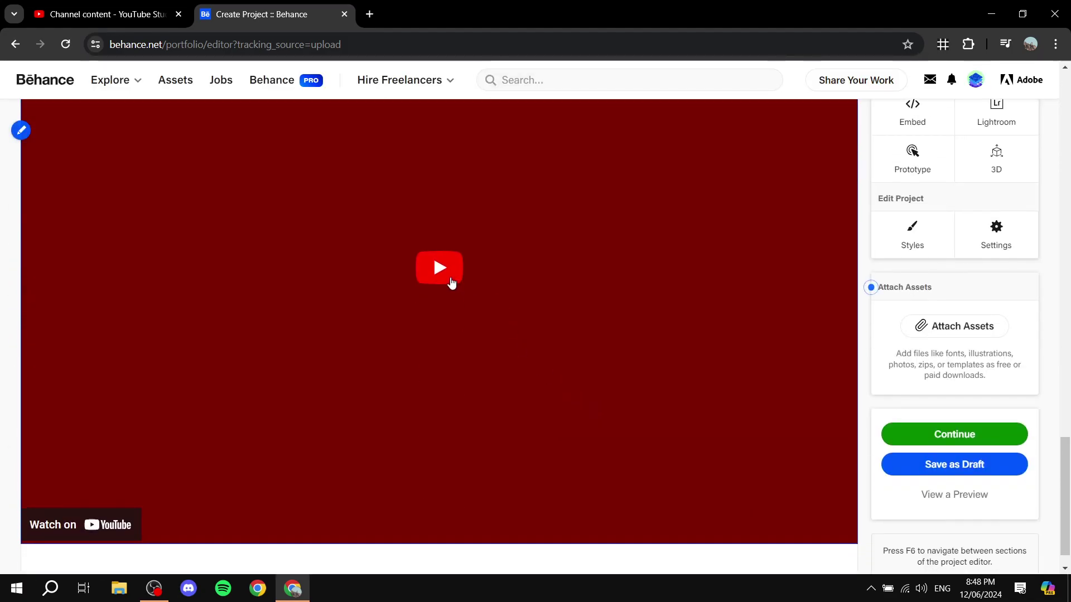
Test the second embedded video by playing it and jumping near the end
{"action": "left_click", "coordinate": [444, 273]}
{"action": "scroll", "coordinate": [478, 227], "scroll_direction": "up", "scroll_amount": 2}
{"action": "scroll", "coordinate": [516, 157], "scroll_direction": "down", "scroll_amount": 2}
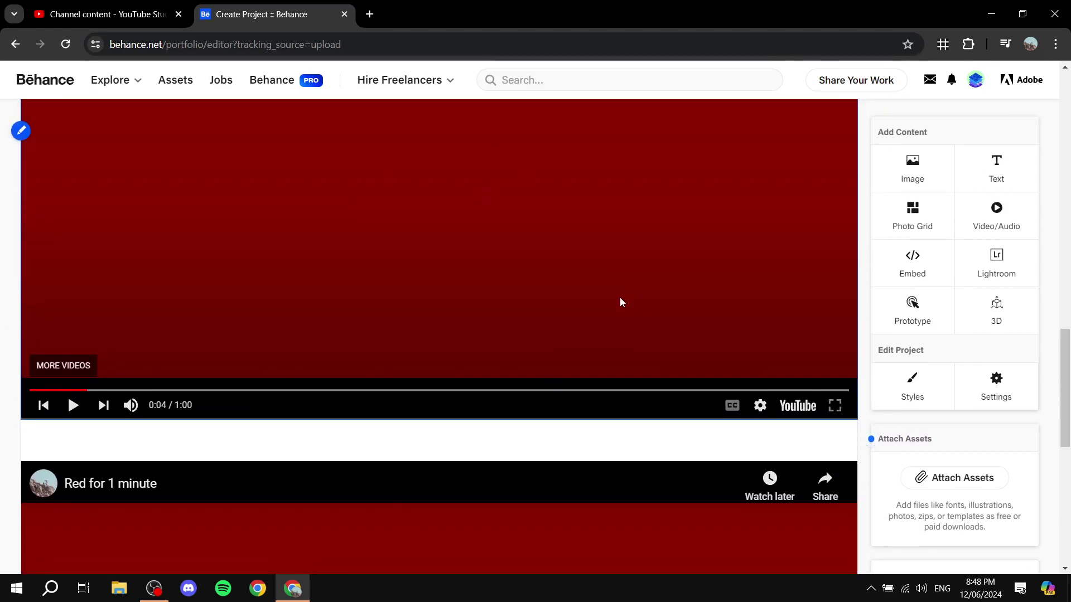
{"action": "scroll", "coordinate": [621, 297], "scroll_direction": "down", "scroll_amount": 1}
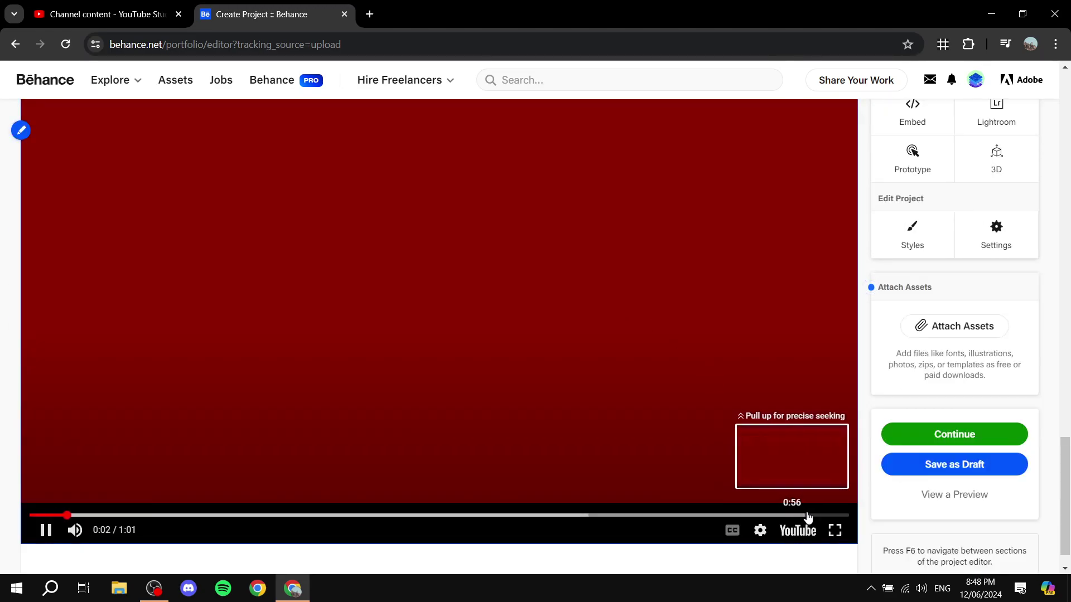
{"action": "left_click", "coordinate": [808, 514]}
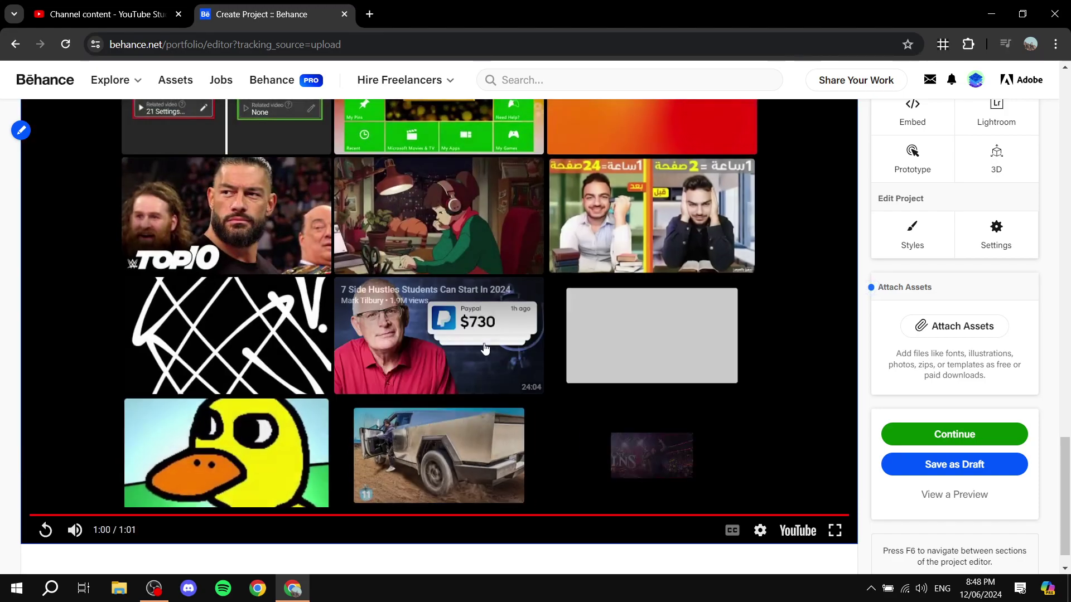
{"action": "scroll", "coordinate": [466, 333], "scroll_direction": "up", "scroll_amount": 6}
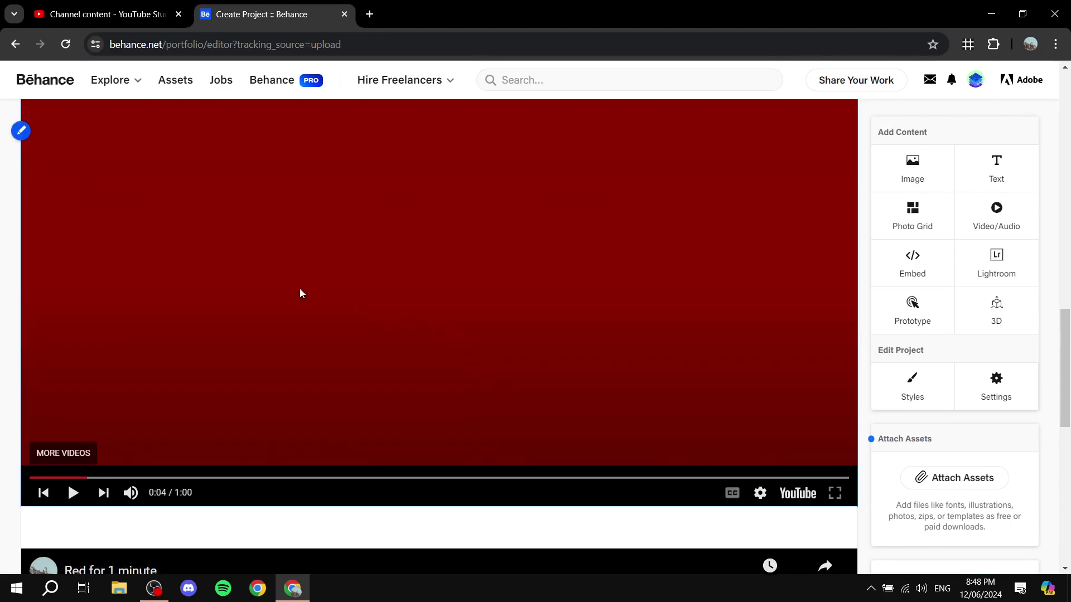
{"action": "scroll", "coordinate": [375, 312], "scroll_direction": "up", "scroll_amount": 2}
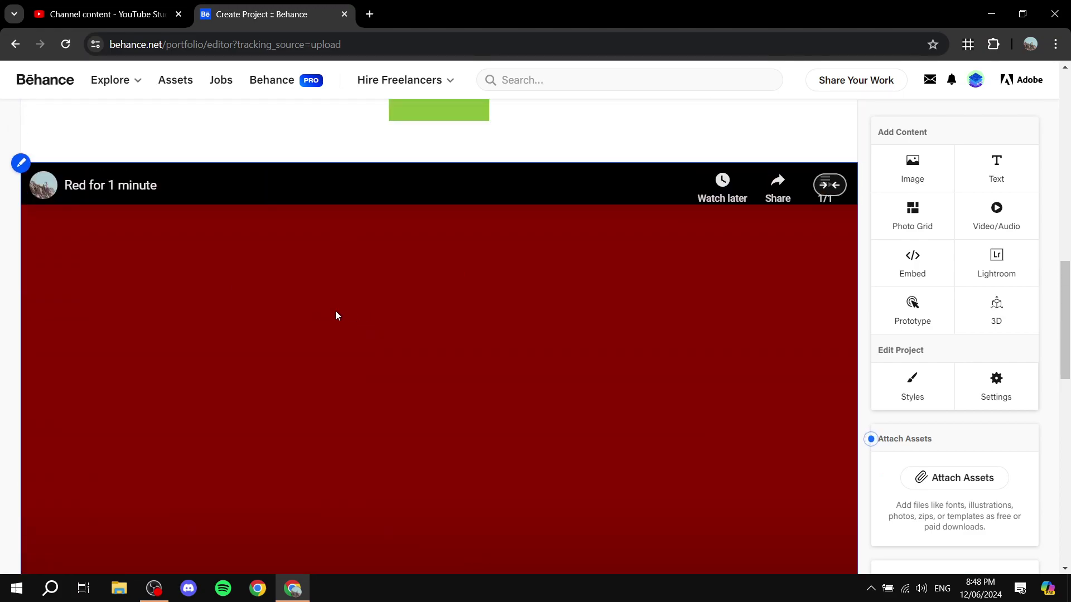
{"action": "left_click", "coordinate": [107, 14]}
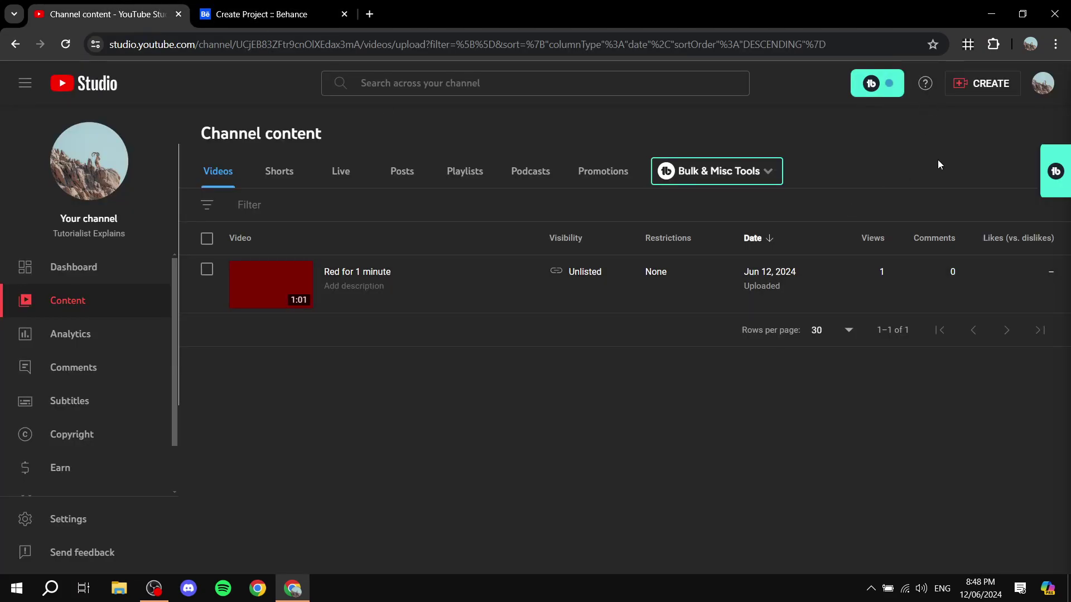